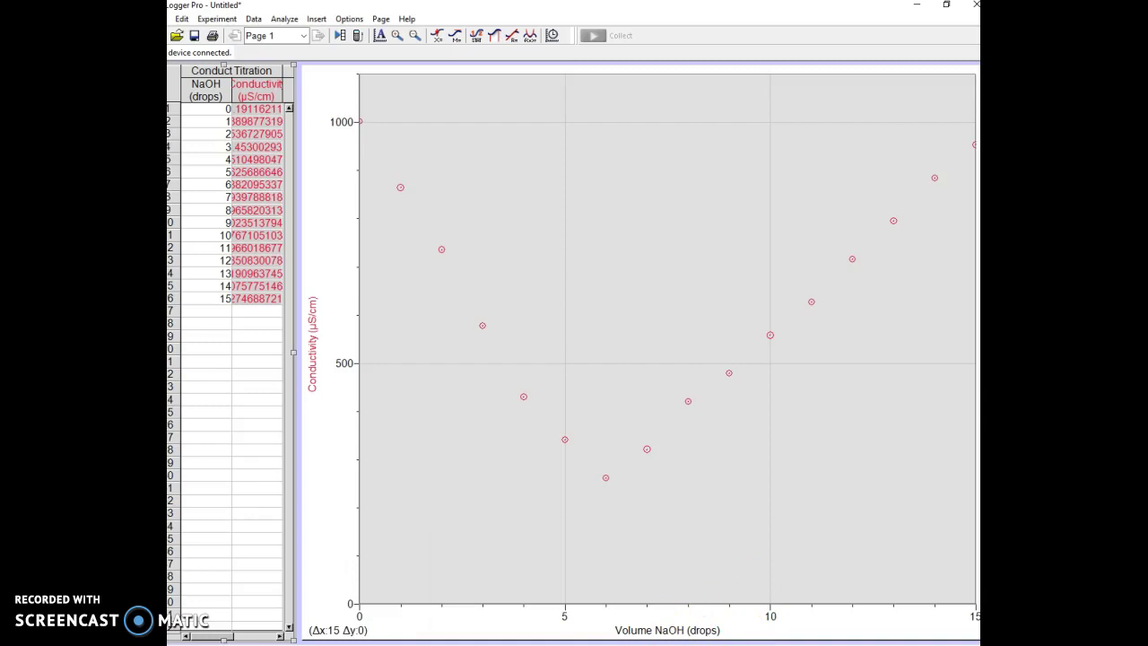
Step: Switch to the "pH Start only pH data" file and view its pH titration table and graph
mouse_move(687, 625)
click(799, 577)
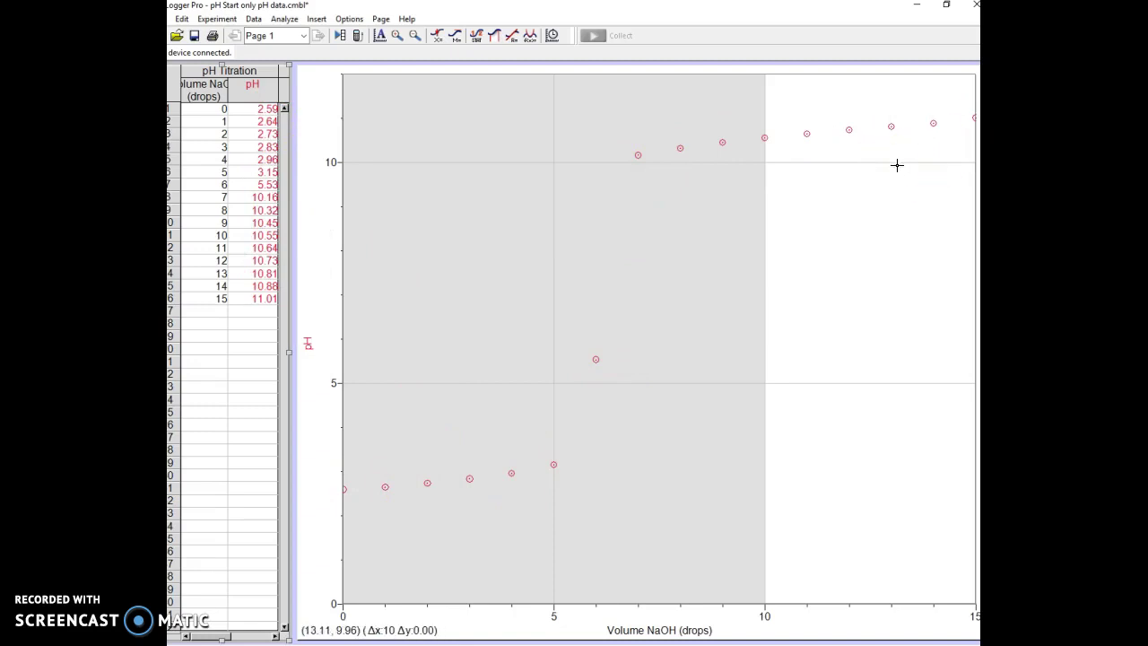
click(872, 176)
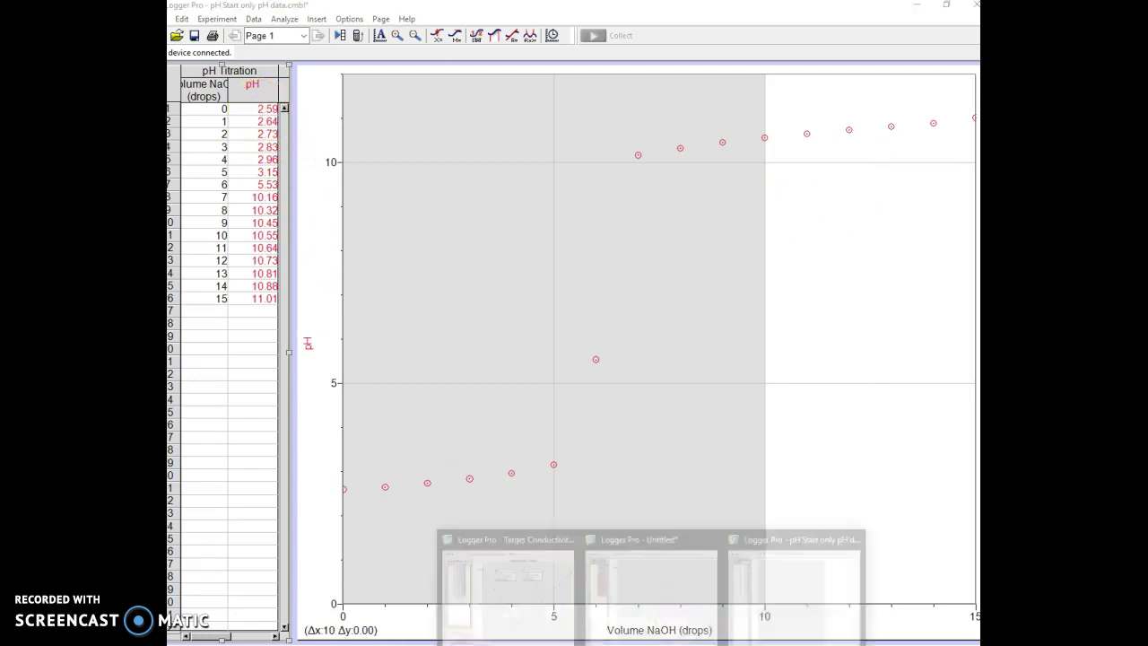
Step: Return to the untitled conductivity file and add a manual data column with the name and short name pH
click(667, 593)
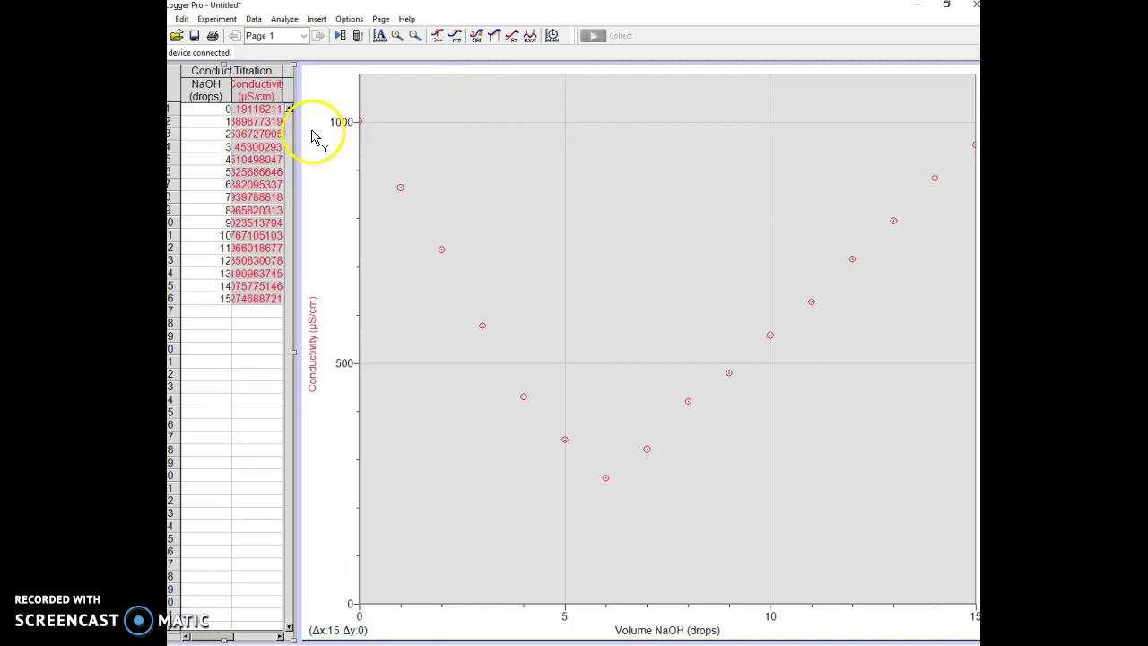
click(255, 20)
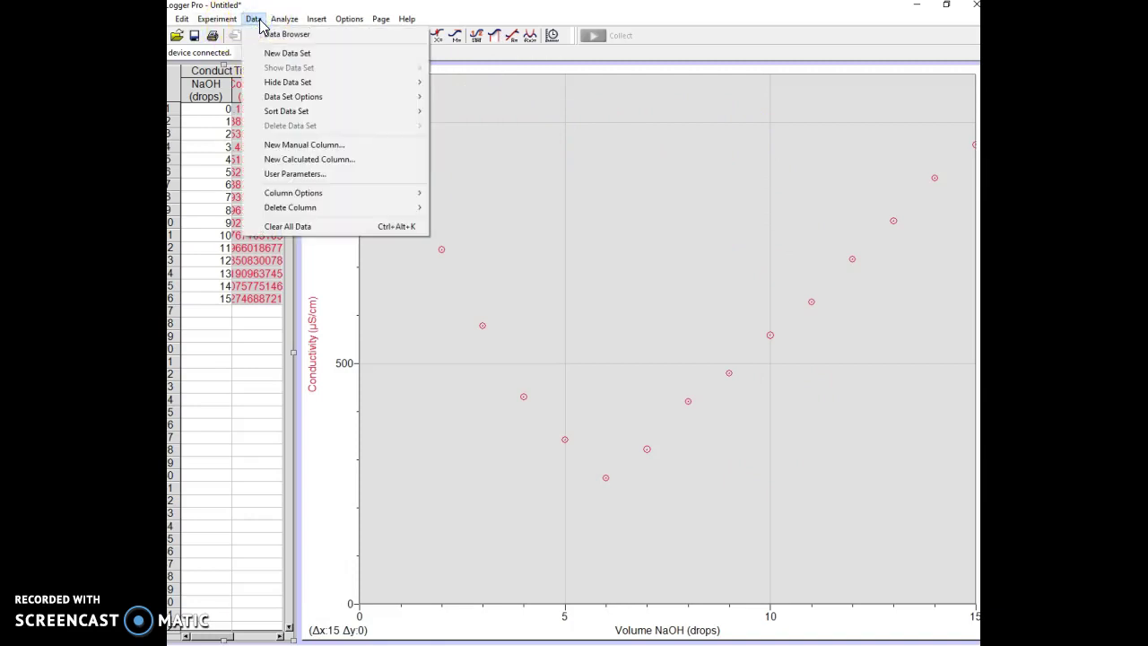
click(290, 148)
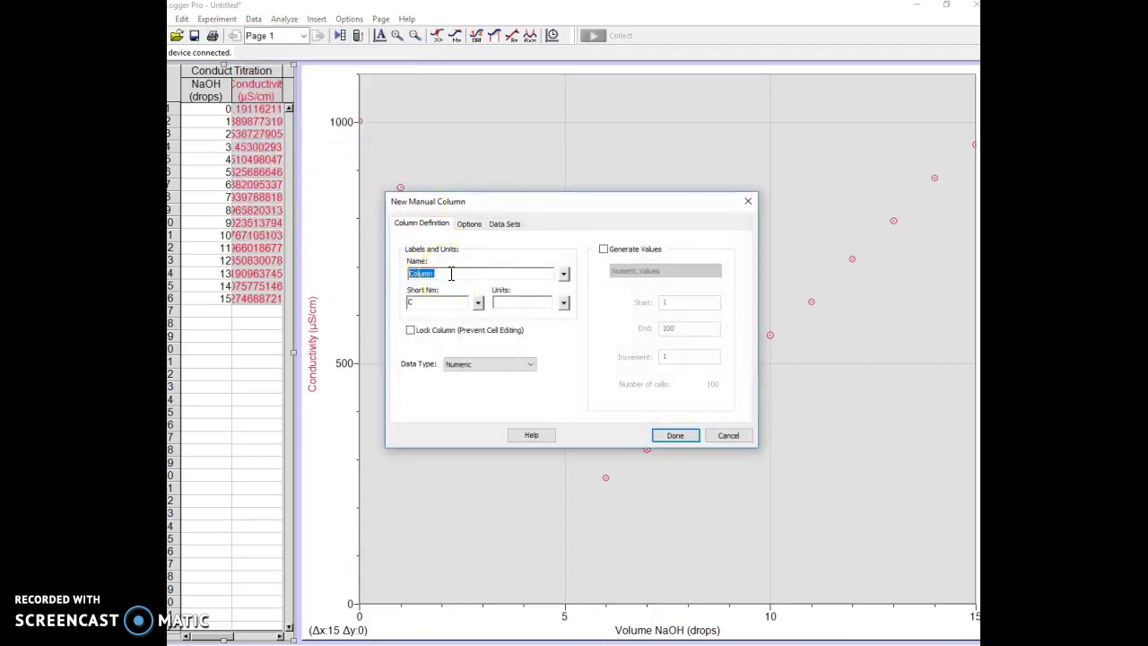
text(pH)
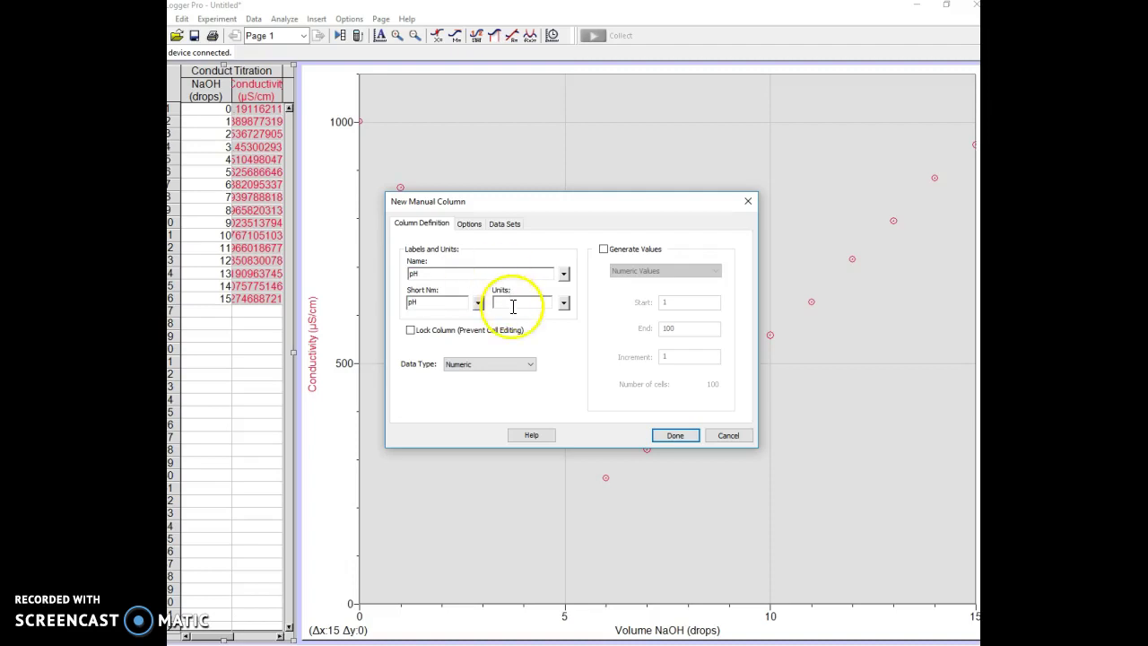
click(686, 436)
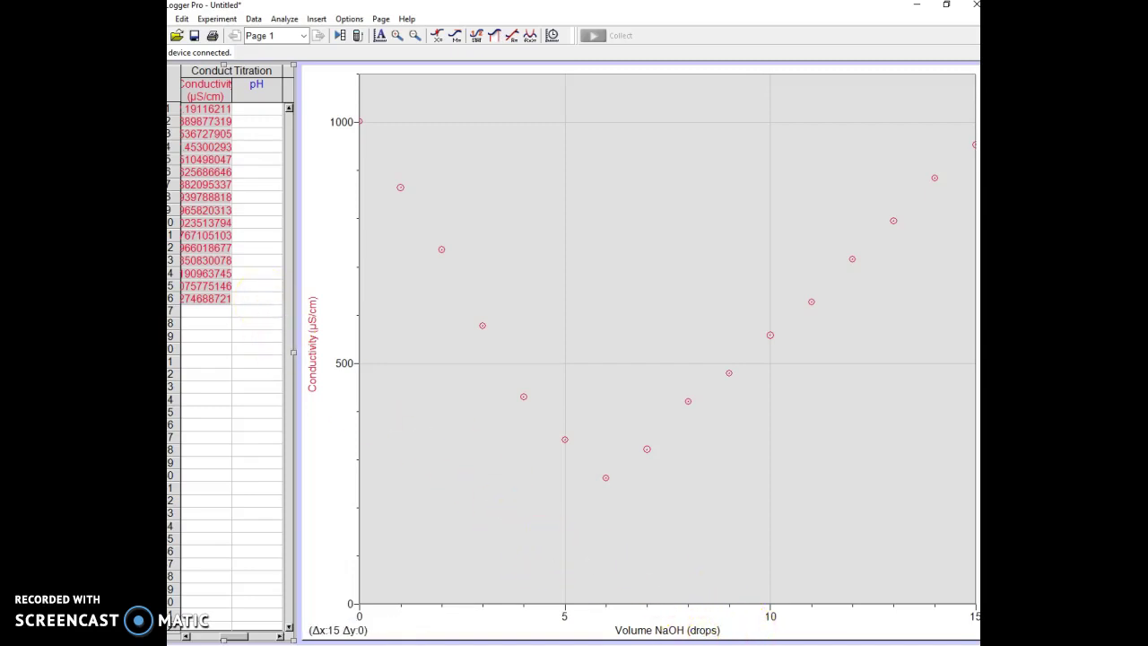
Step: Copy all pH values for 0 to 15 drops from the table in the "pH Start only pH data" file
mouse_move(651, 644)
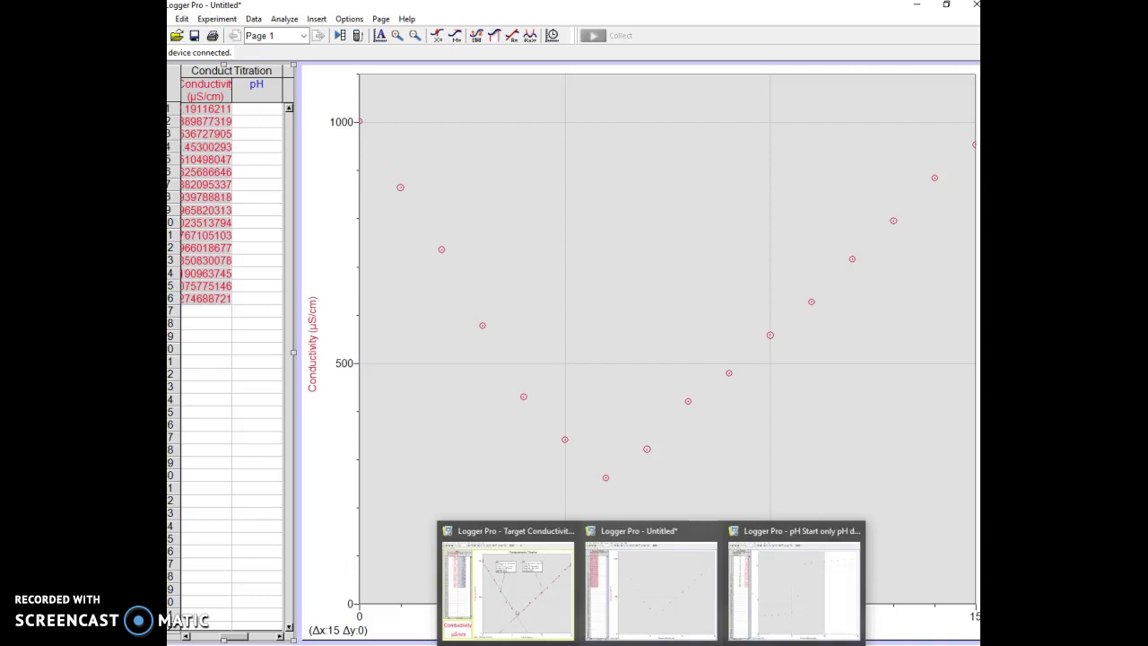
click(792, 604)
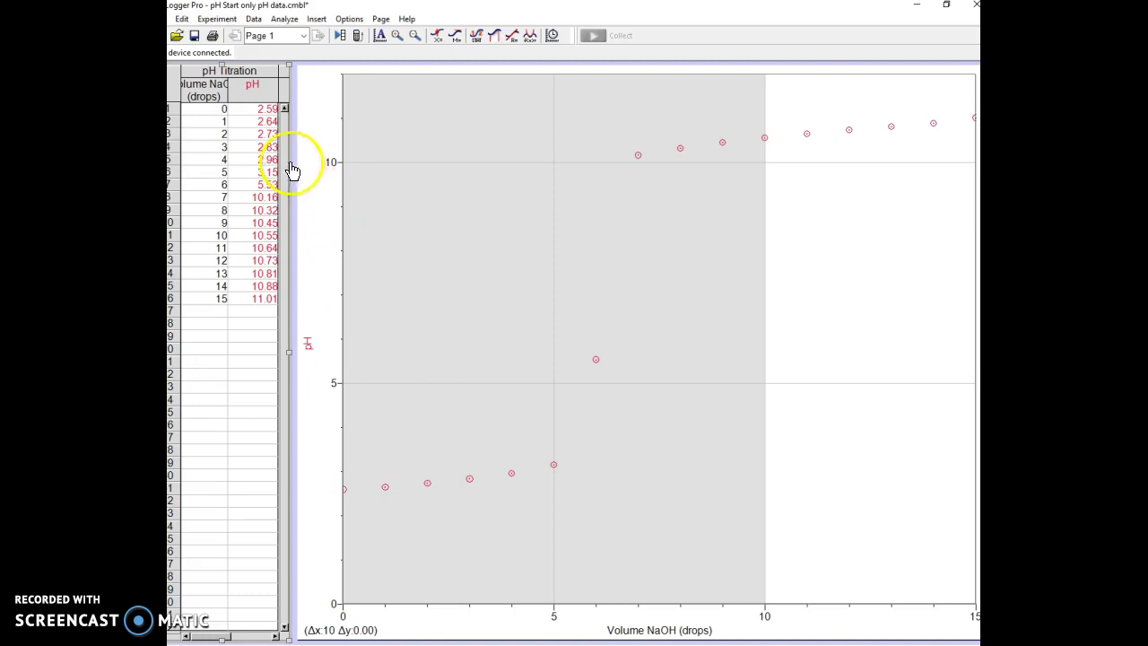
drag(259, 110, 253, 307)
key(ctrl+c)
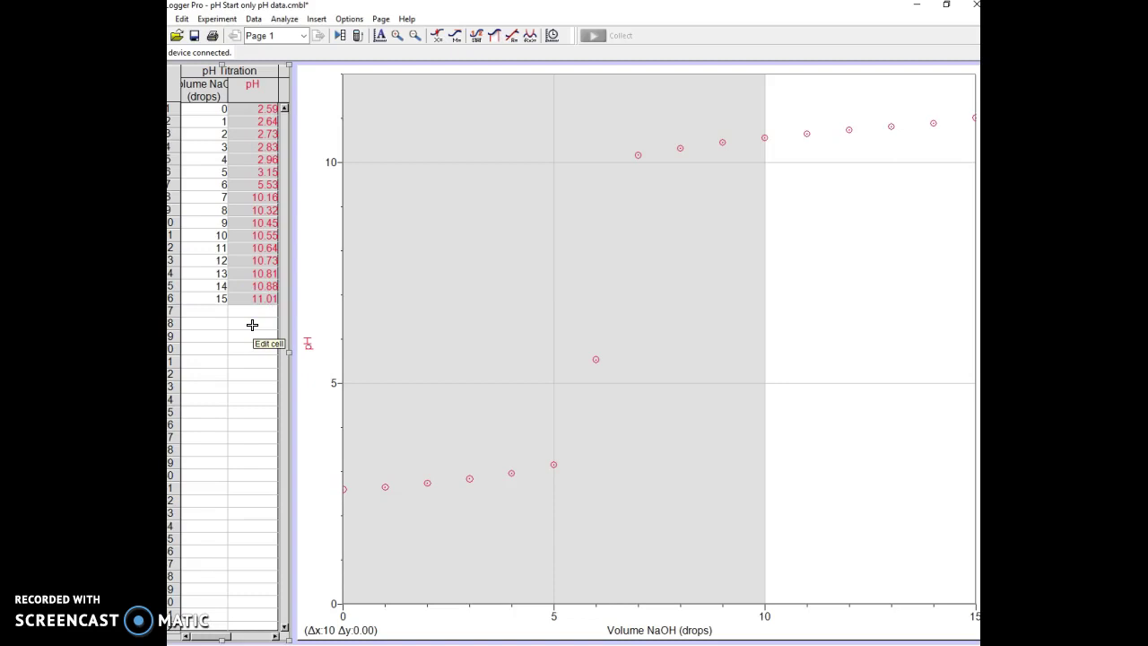
click(370, 269)
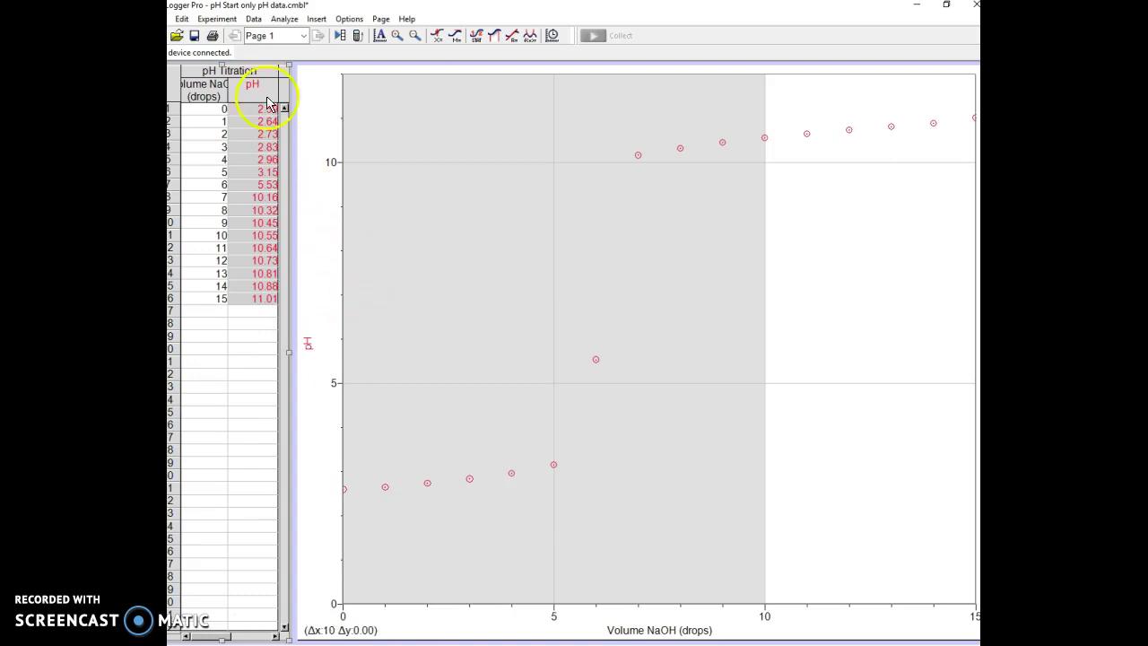
click(512, 374)
click(572, 539)
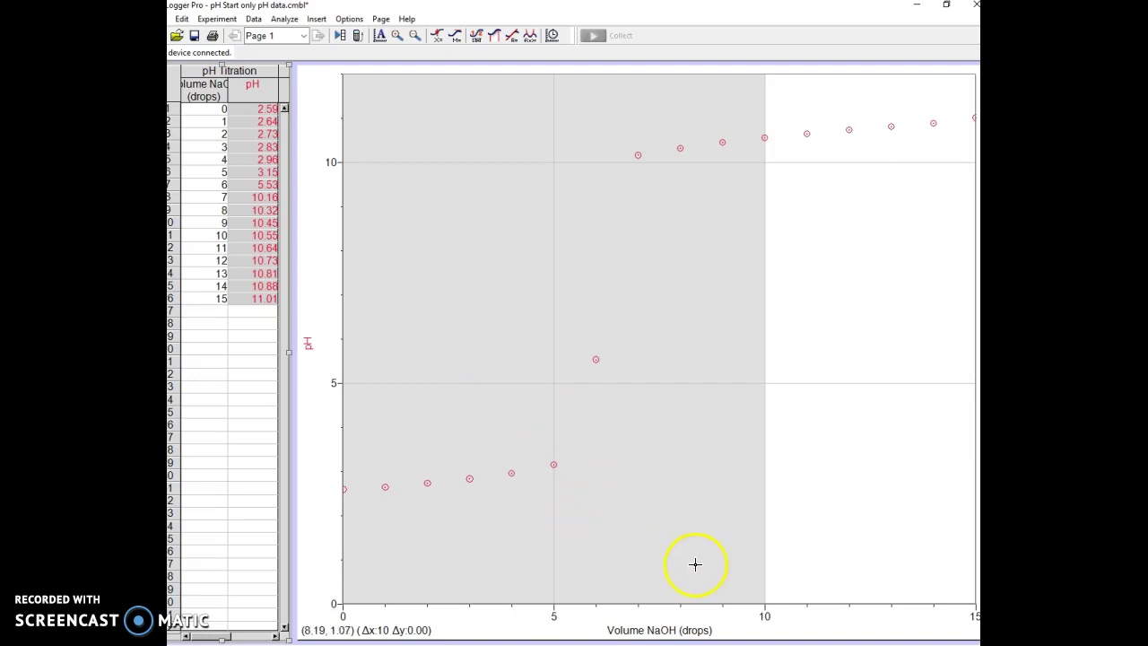
Step: Paste the copied pH values into the empty pH column of the untitled conductivity file, starting at the first row
click(669, 592)
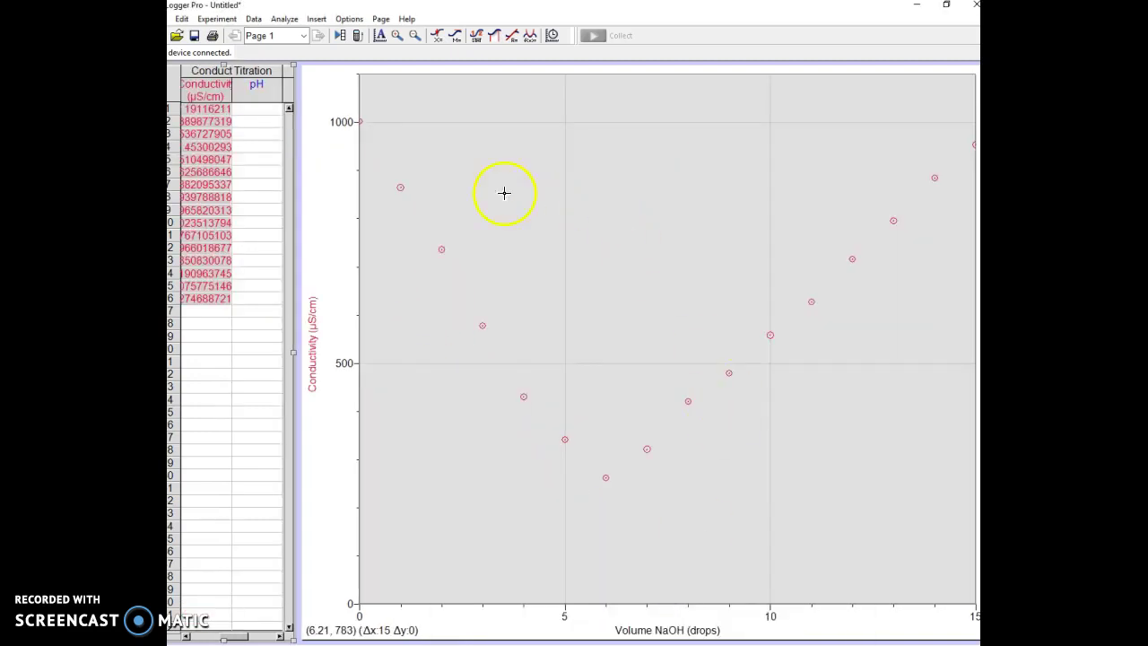
click(258, 110)
key(ctrl+v)
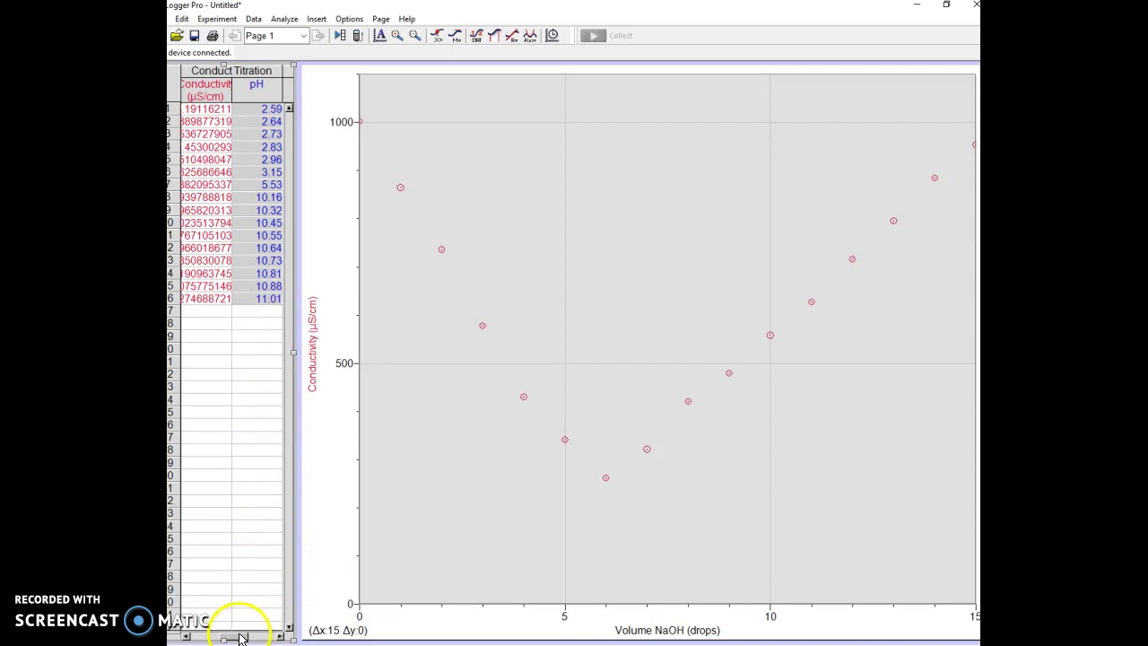
Step: Check that the NaOH drops, conductivity and pH columns of the merged table line up row by row
click(209, 636)
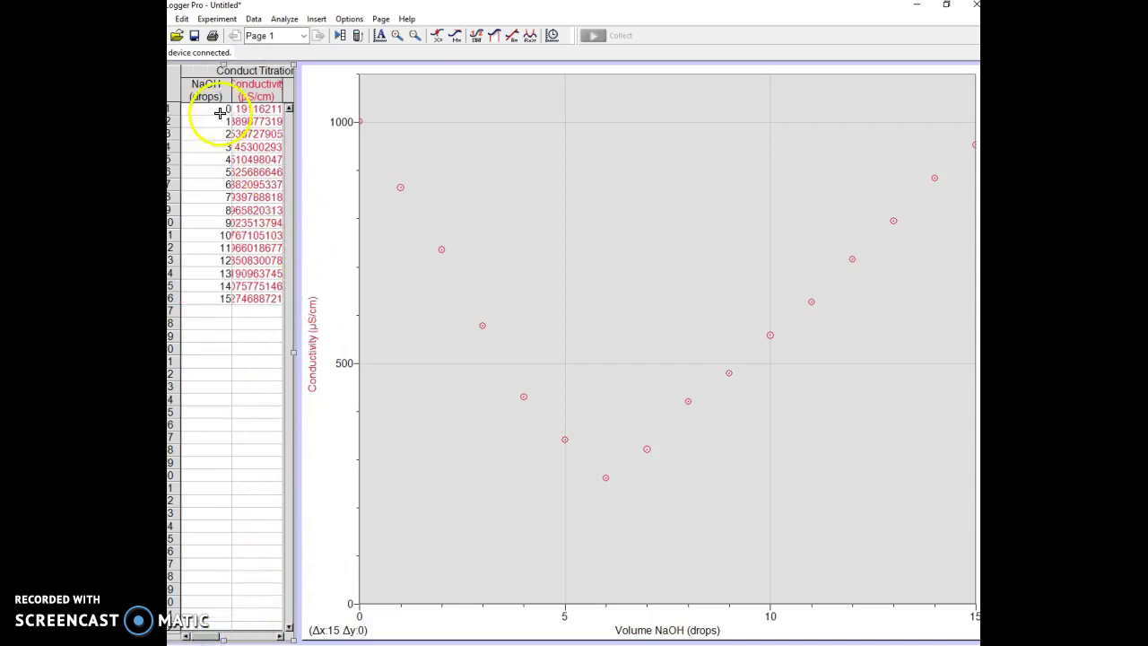
click(224, 135)
click(224, 134)
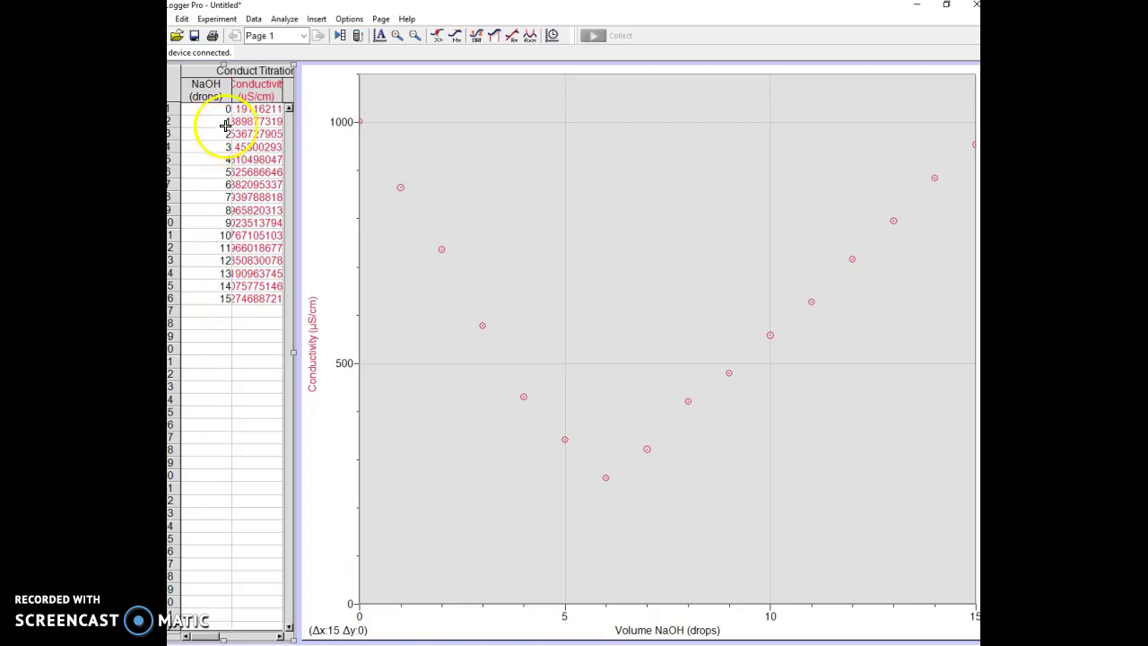
click(225, 123)
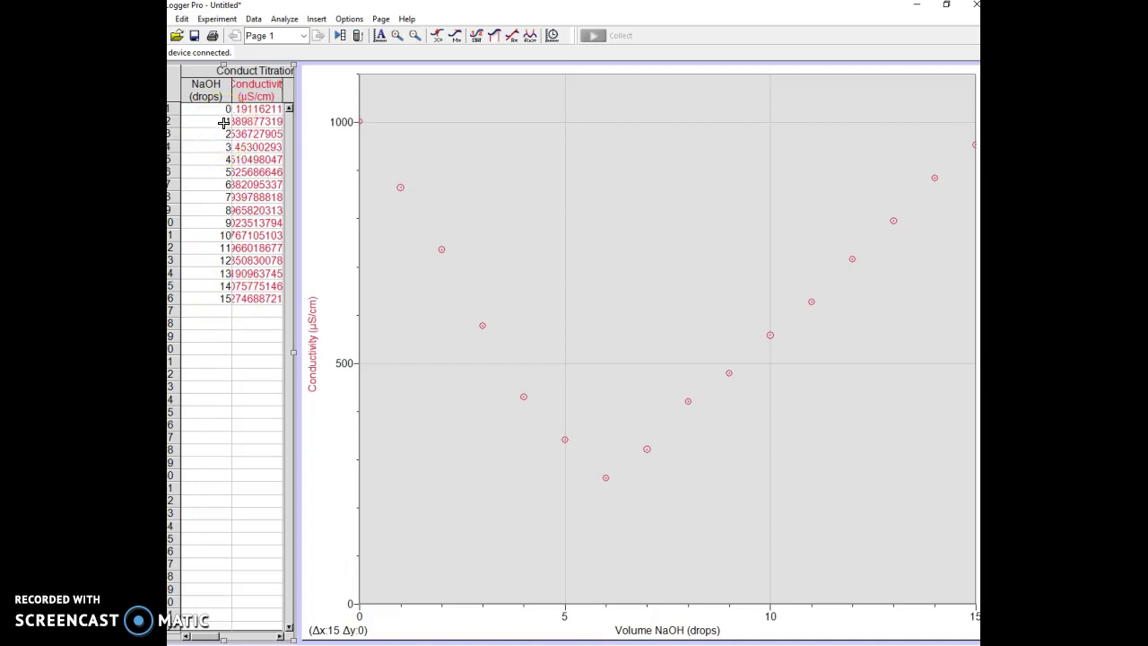
click(221, 148)
click(227, 248)
drag(216, 637, 273, 637)
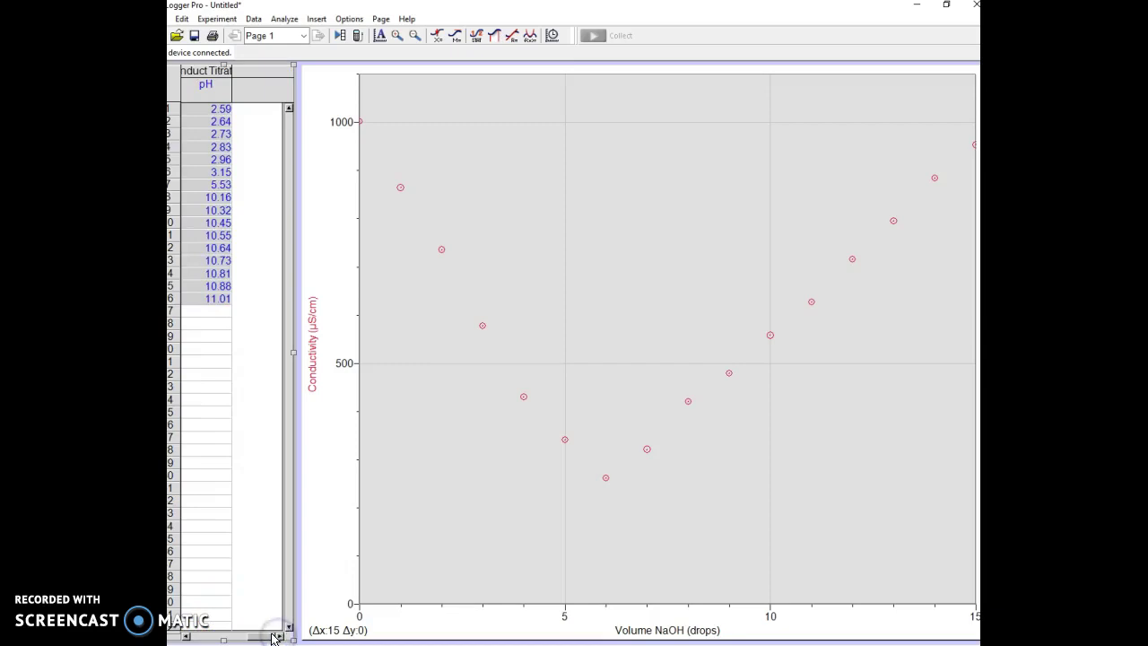
drag(237, 115, 213, 303)
drag(260, 636, 215, 634)
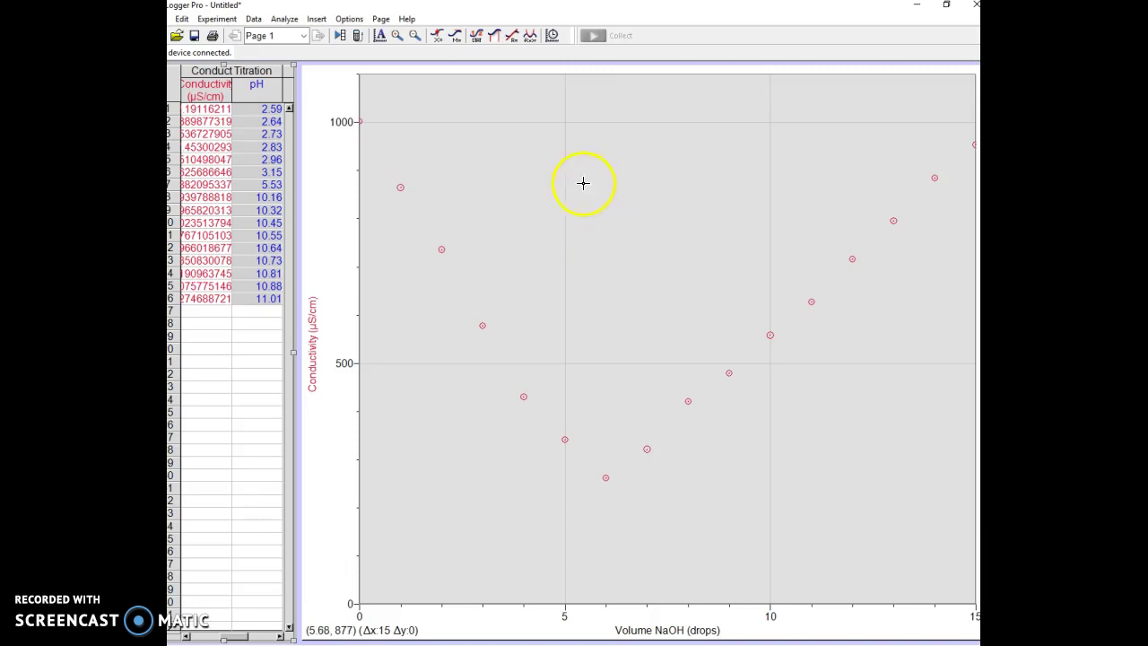
Step: Insert a new graph of pH against Volume NaOH and enlarge it over the conductivity graph
click(319, 20)
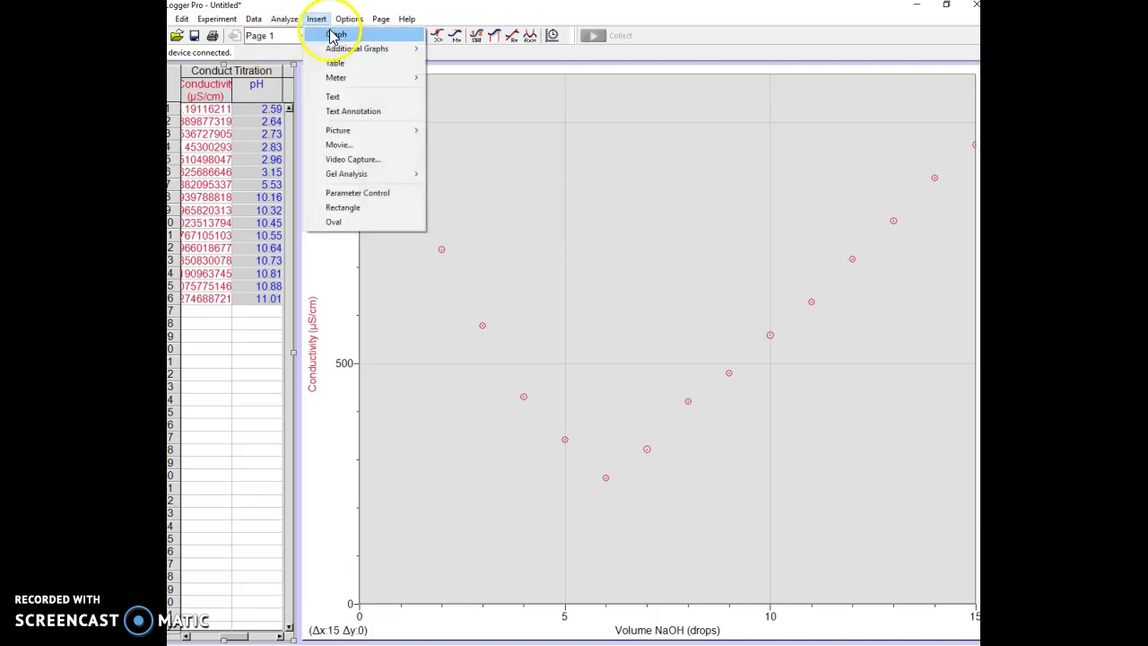
click(333, 35)
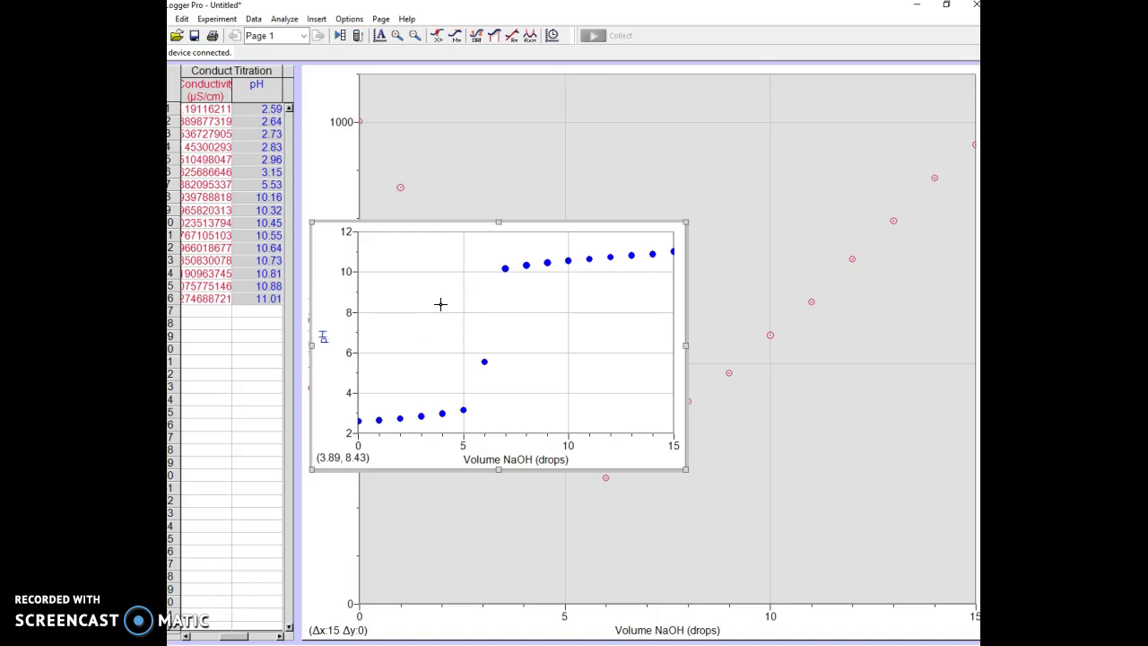
click(201, 615)
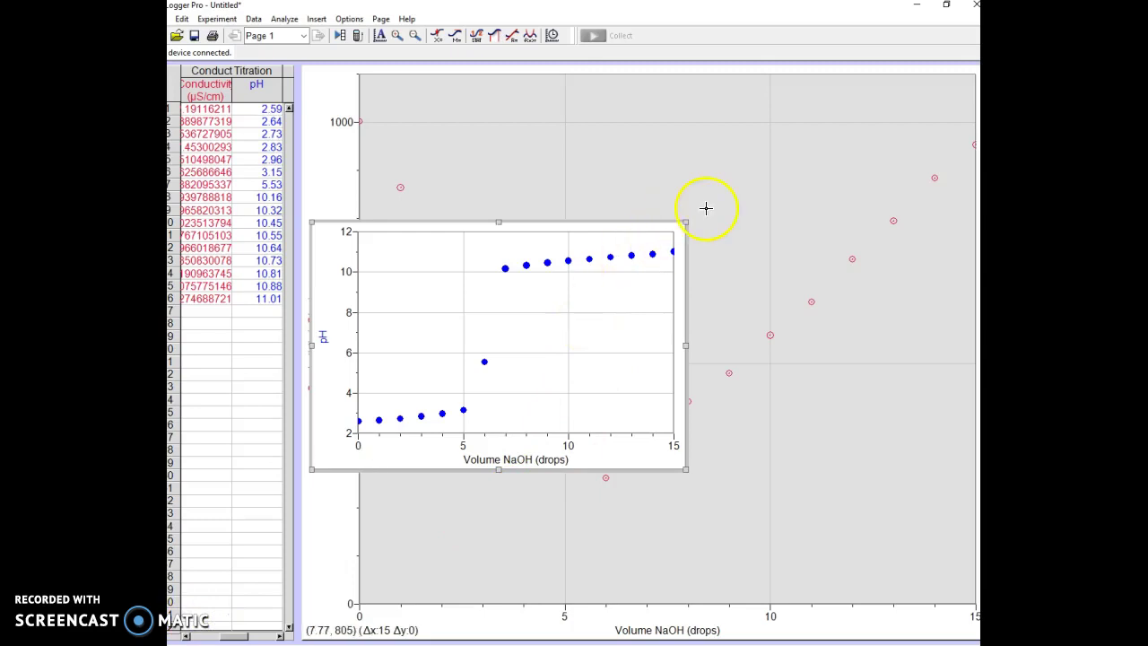
drag(684, 223, 833, 94)
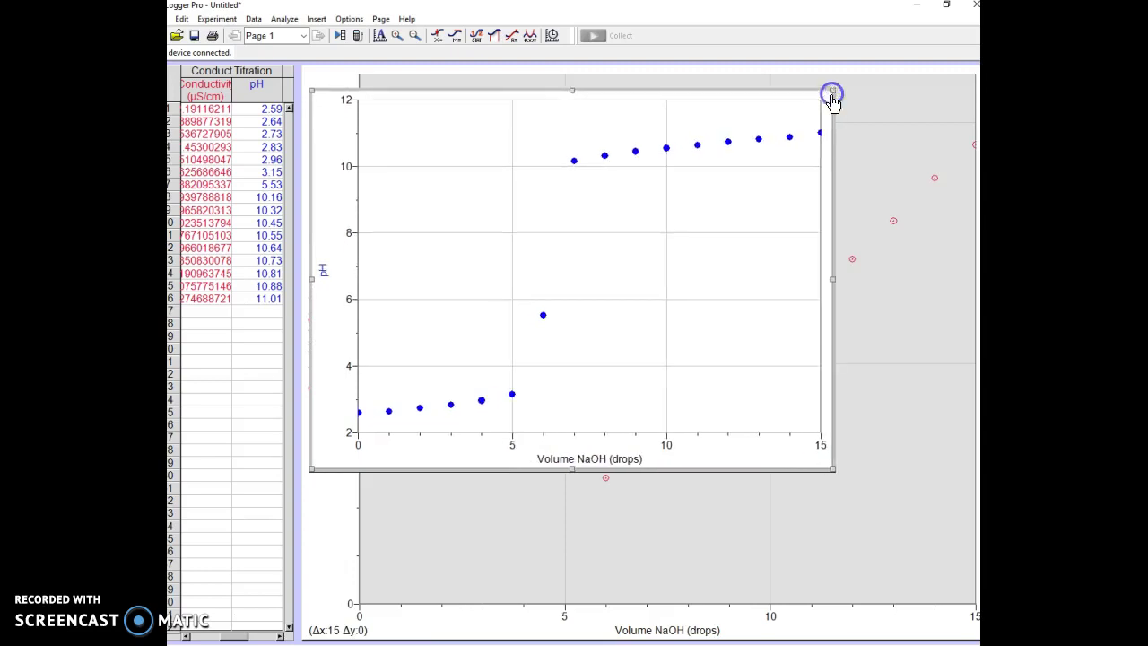
Step: Title the new graph "Merged pH and conductivity" and label its main Y-axis "pH titration"
right_click(708, 263)
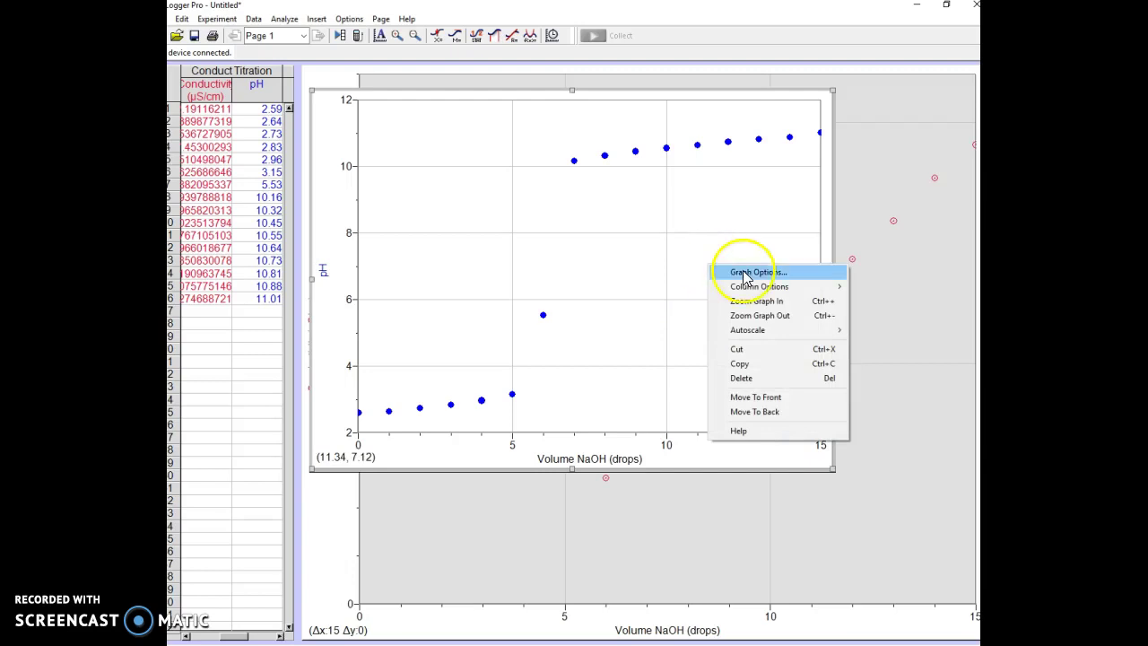
click(744, 273)
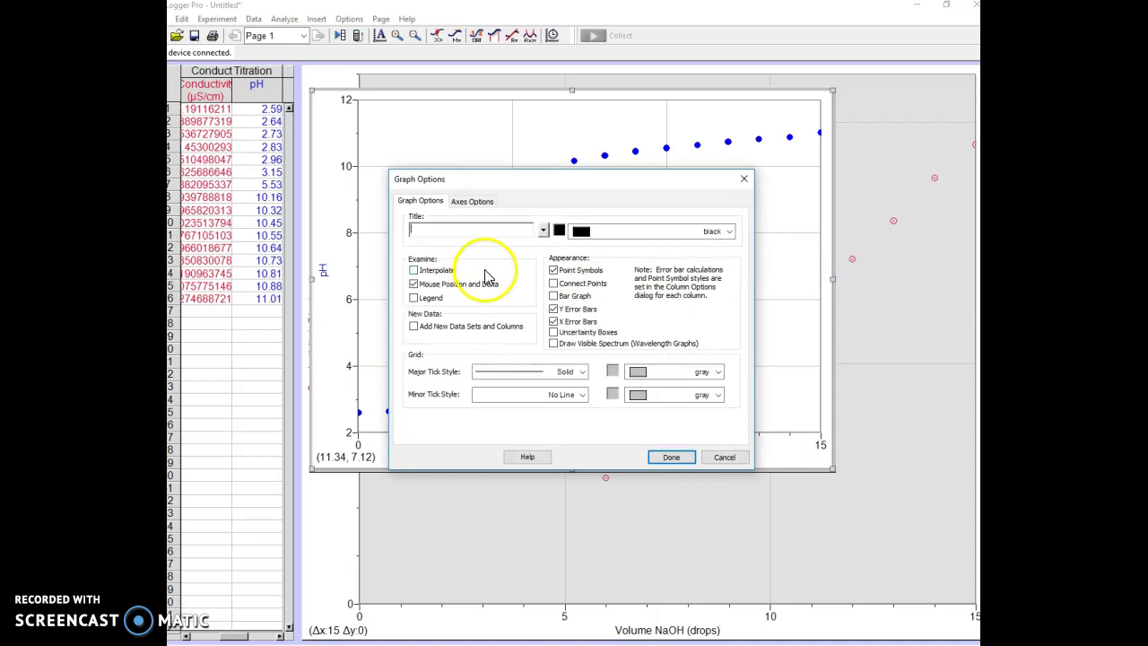
click(431, 230)
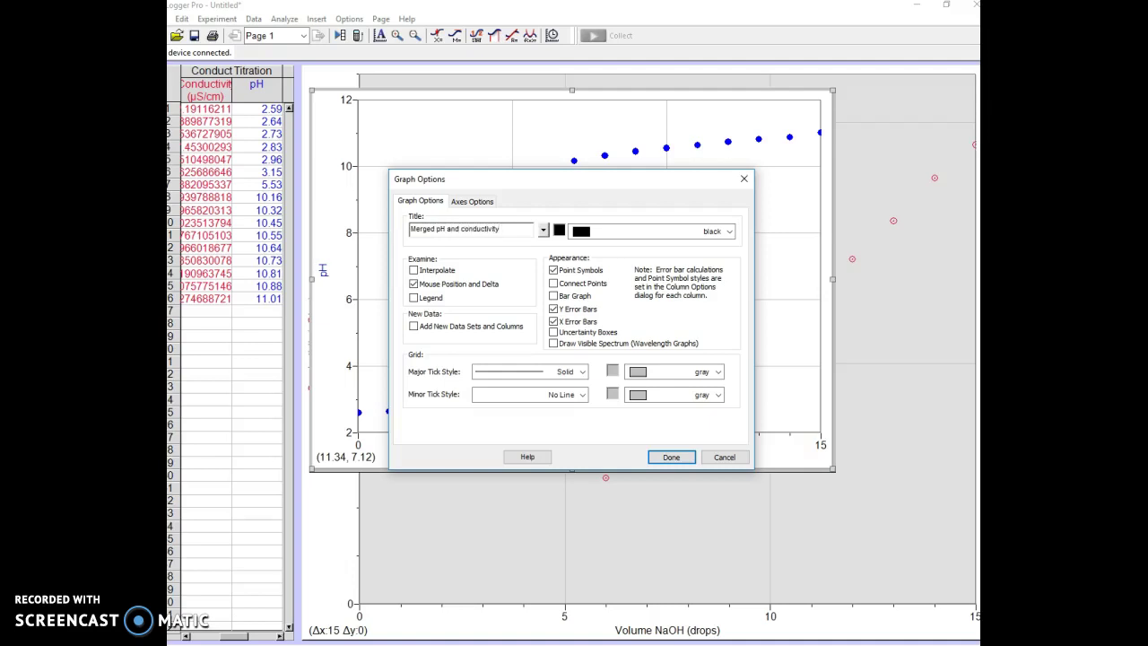
click(483, 205)
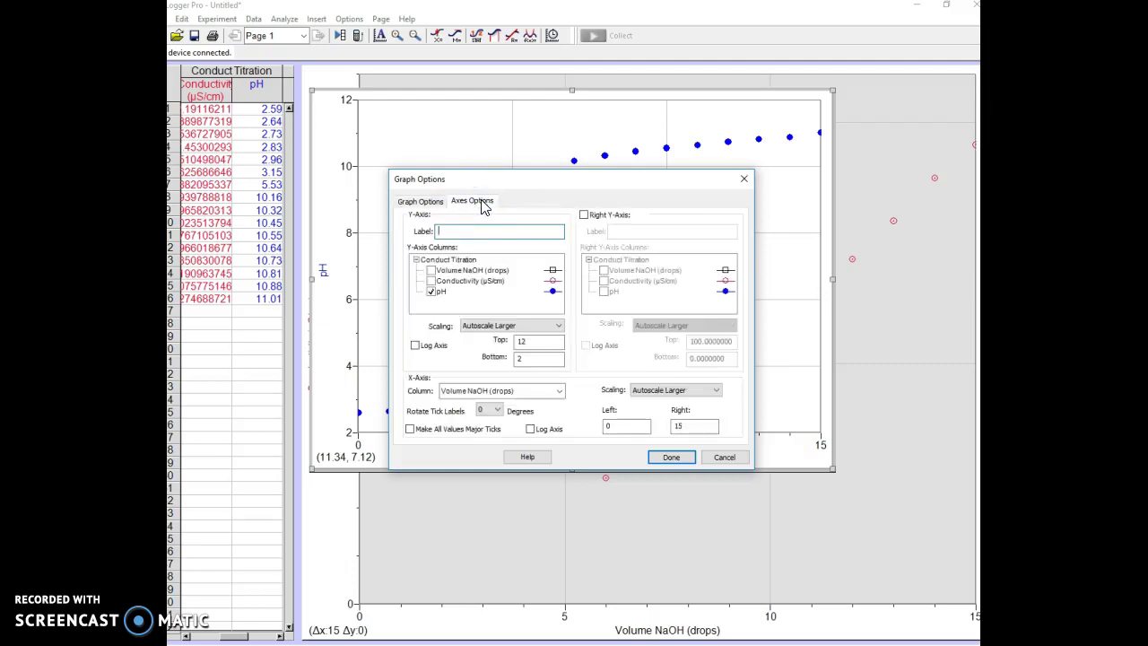
click(446, 232)
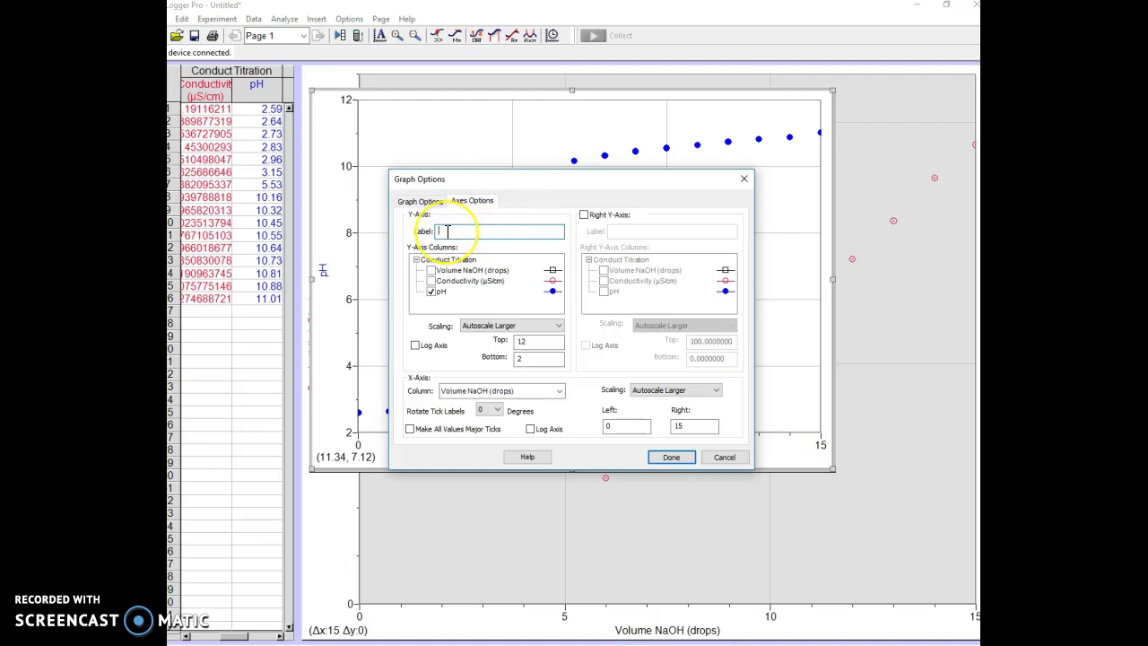
click(446, 232)
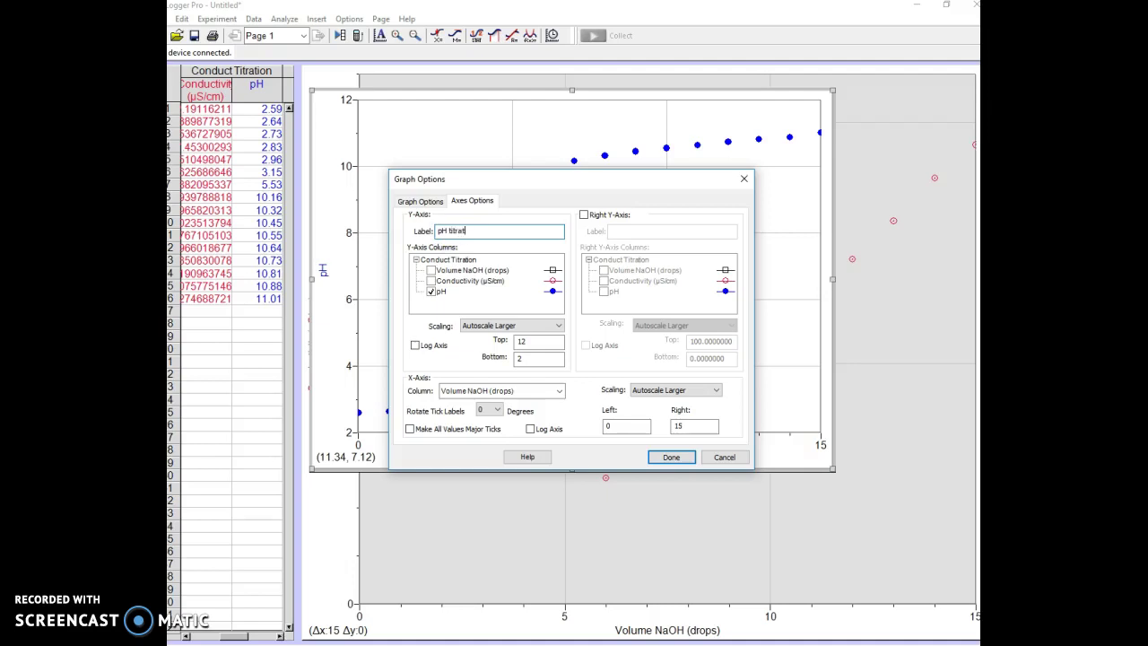
Step: Enable the graph's right Y-axis, label it "Conductivity titration" and assign the Conductivity column to it
click(584, 215)
click(620, 232)
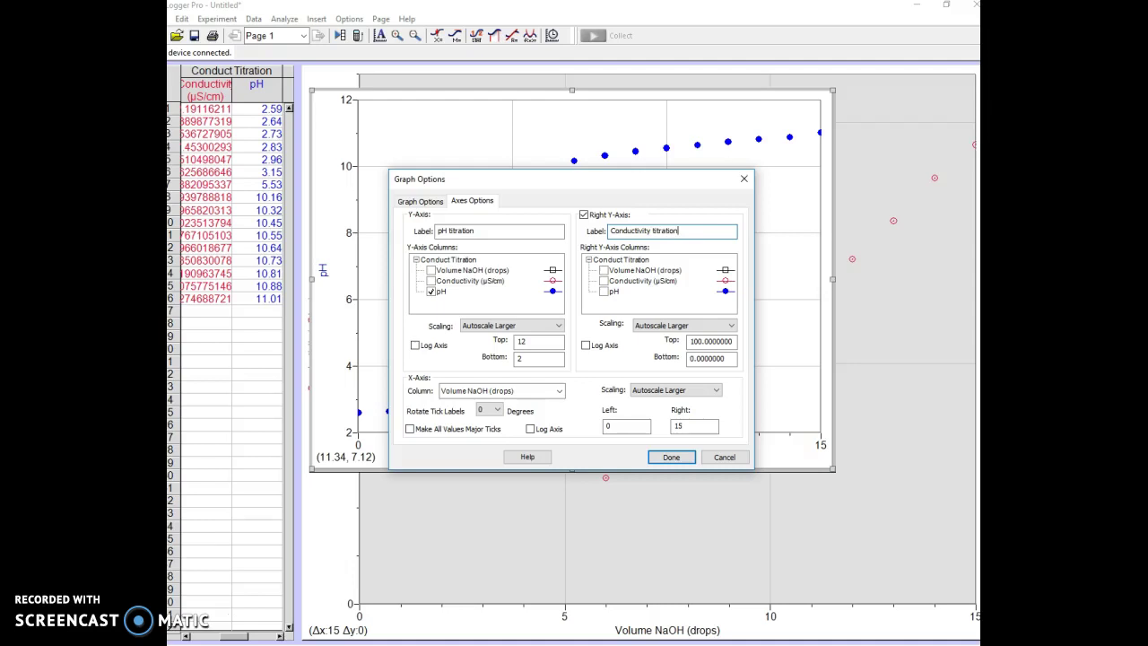
click(604, 280)
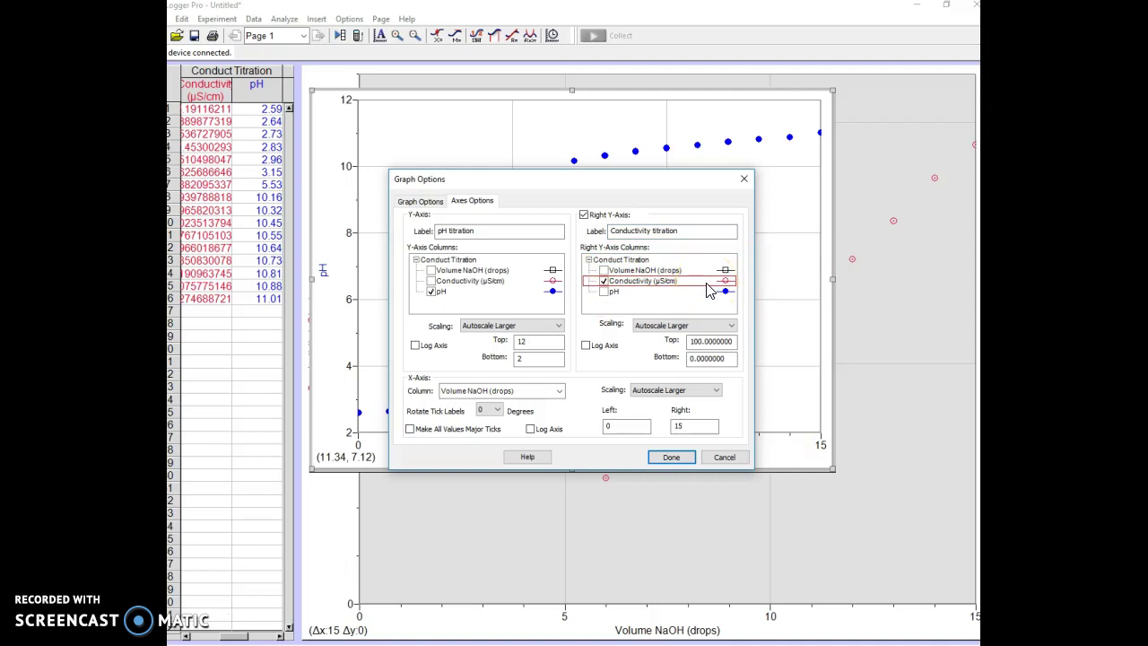
click(707, 285)
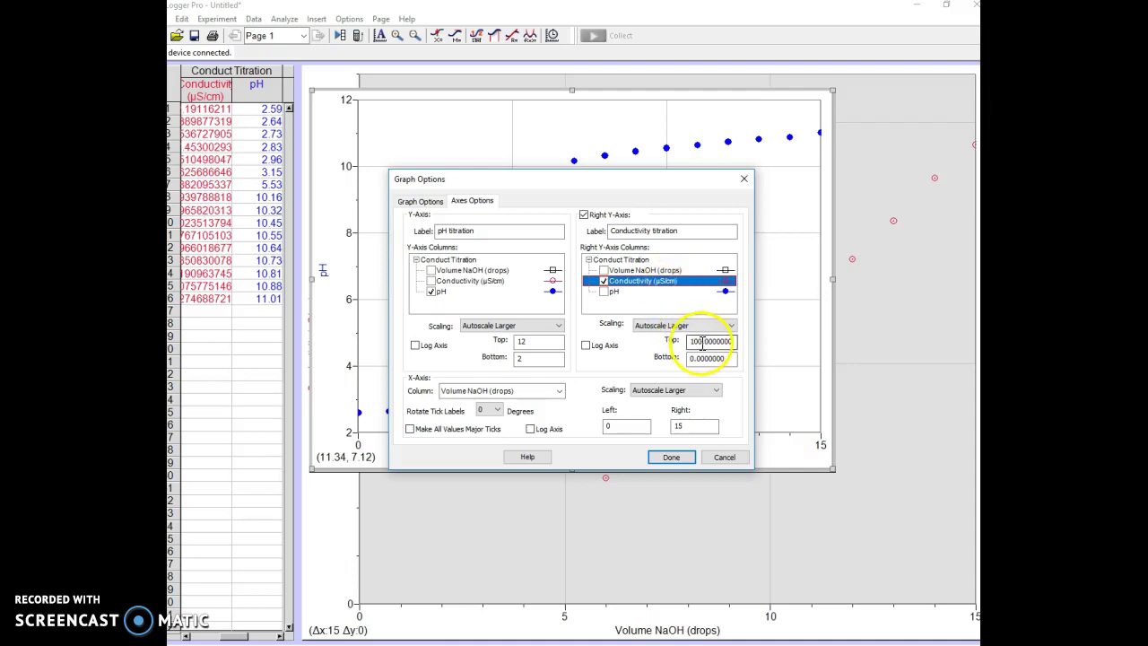
Step: Set the top of the right Y-axis to 1000 and apply the graph options
click(700, 342)
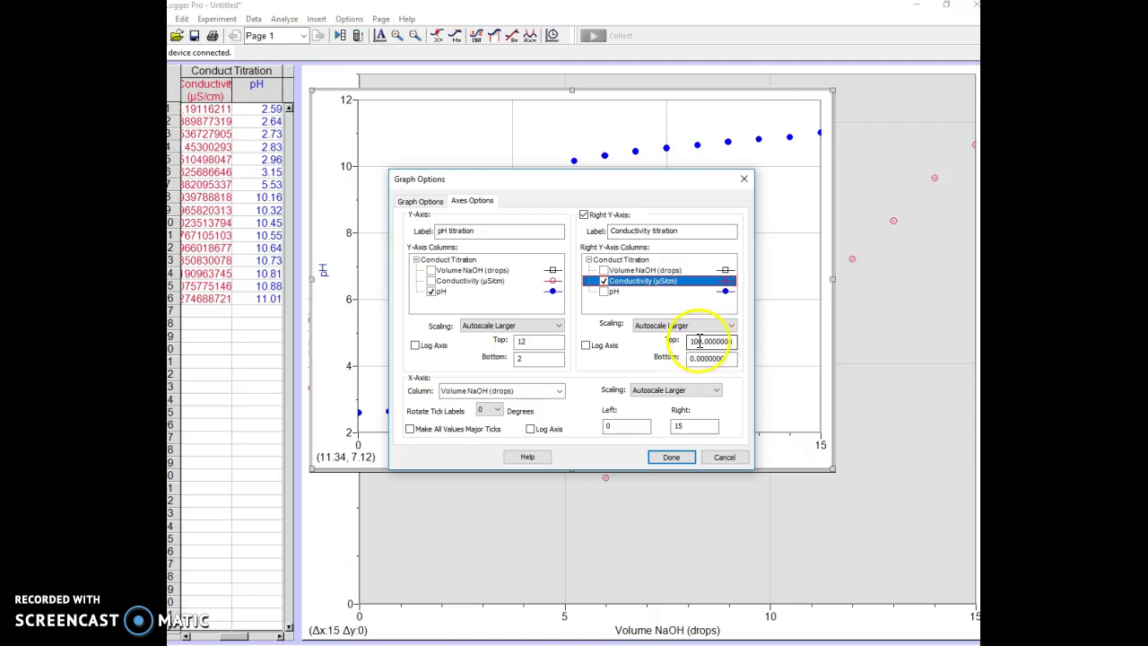
drag(691, 342, 744, 342)
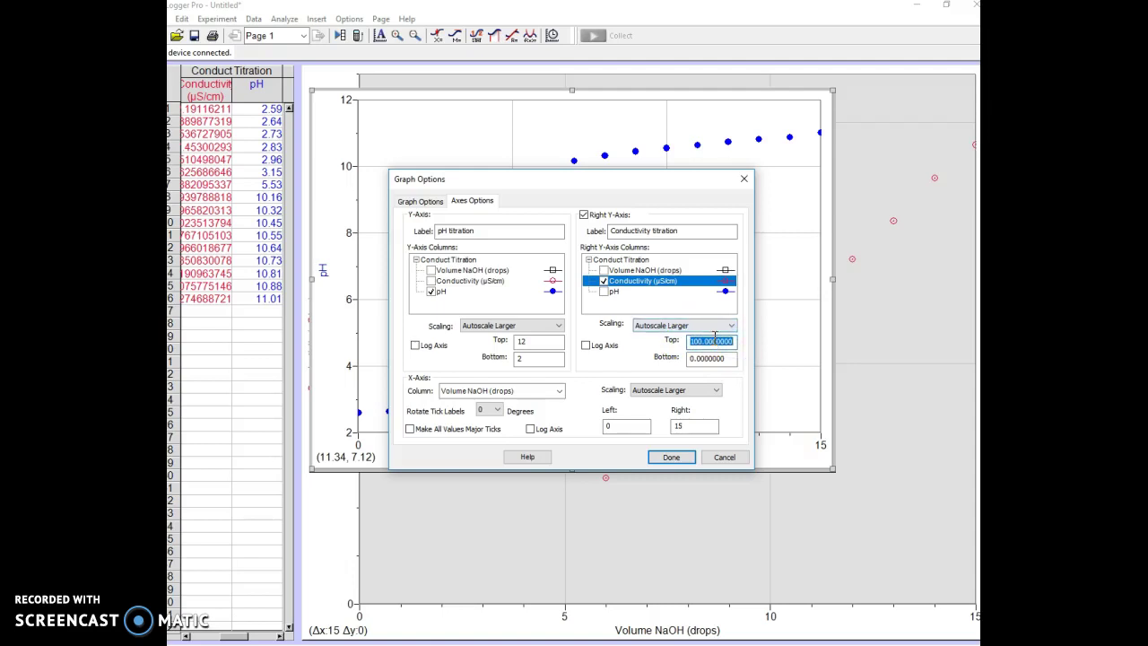
drag(712, 344, 701, 346)
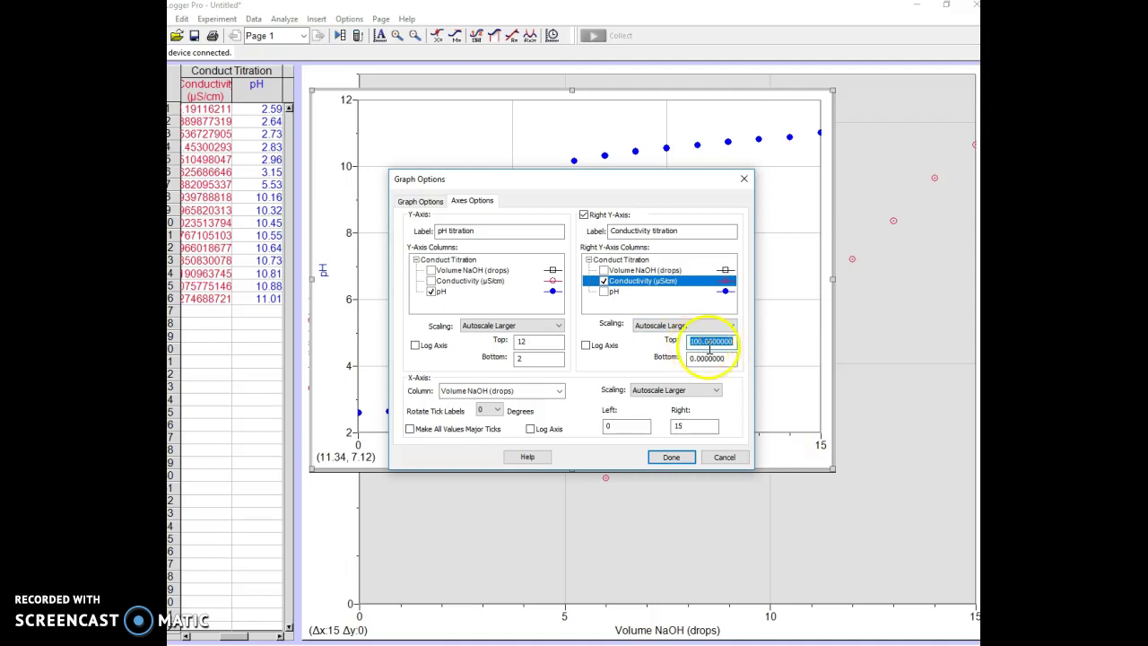
text(10)
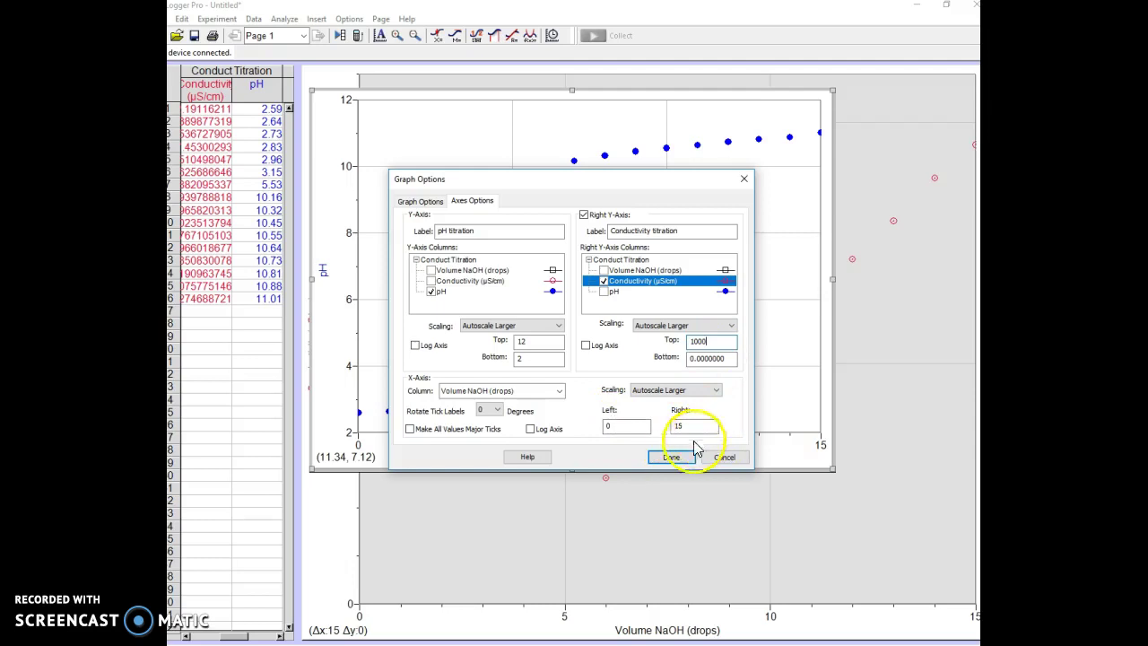
click(673, 459)
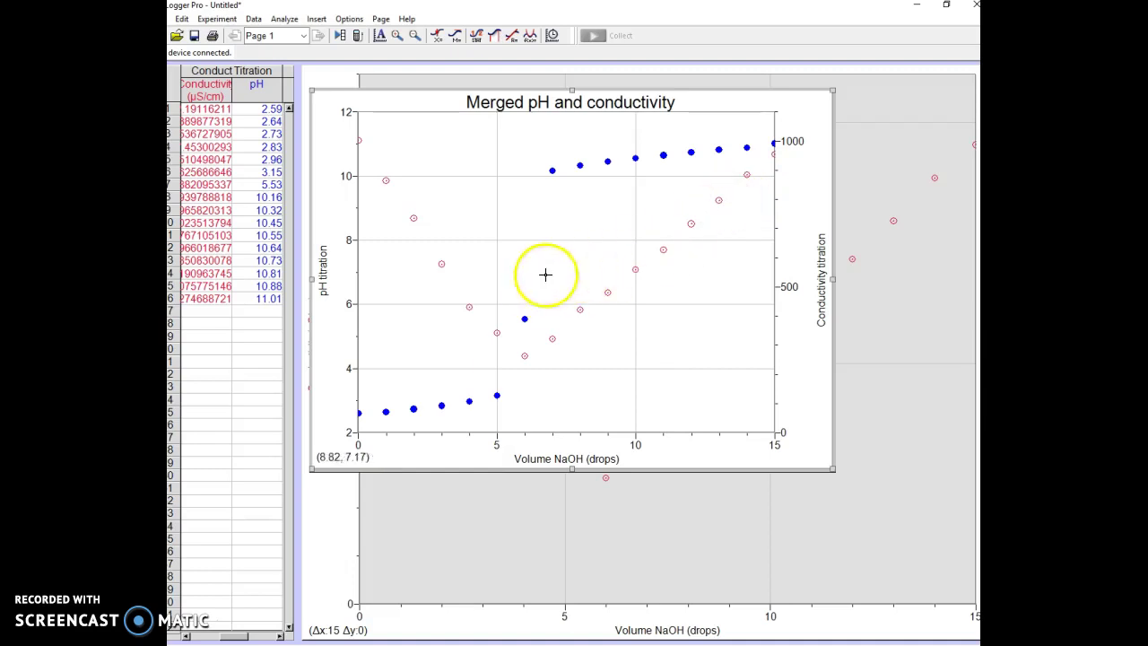
Step: Add a linear fit to the falling conductivity points from 0 to 6 drops of NaOH
click(535, 356)
drag(535, 356, 359, 344)
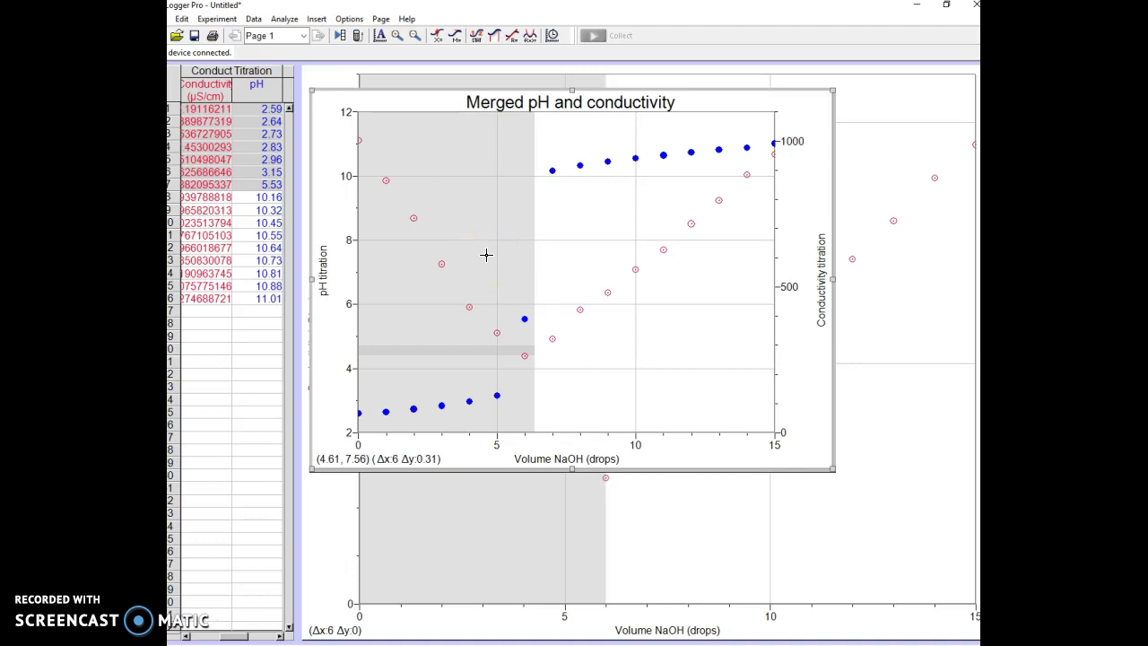
click(513, 35)
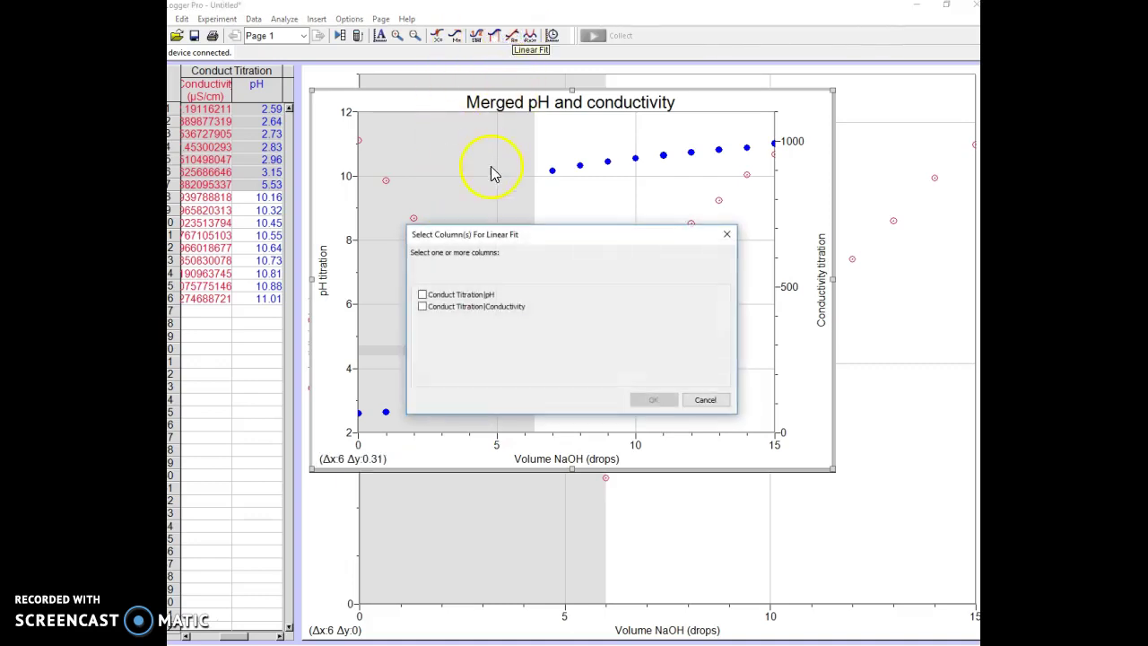
click(423, 306)
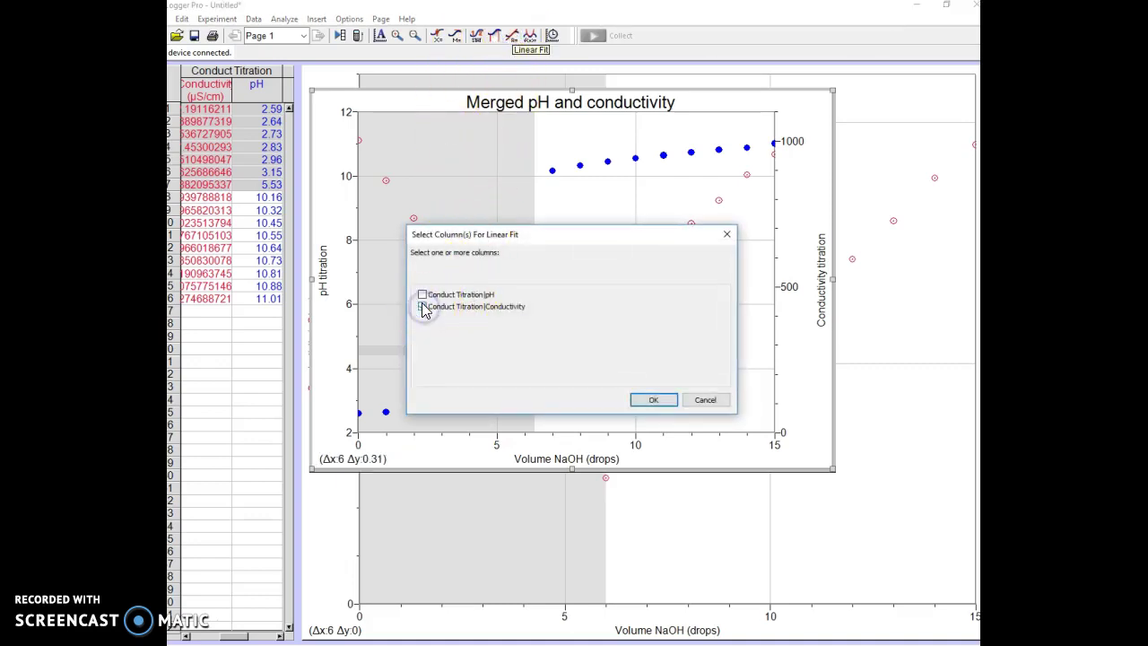
click(652, 401)
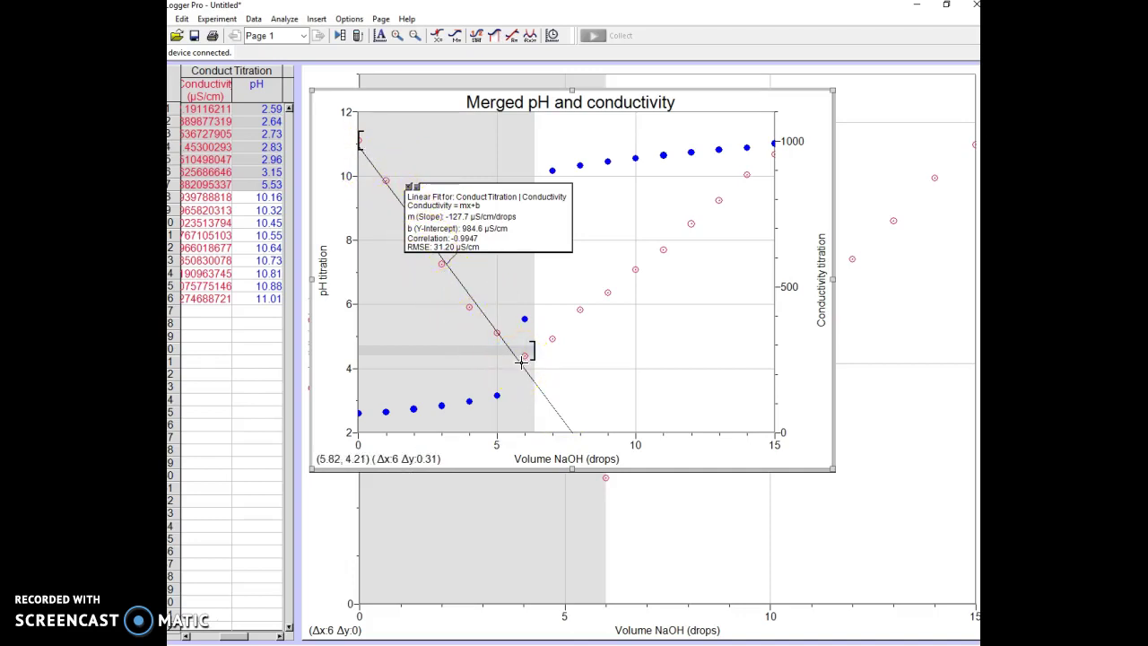
Step: Add a linear fit to the rising conductivity points from 6 to 15 drops and move both fit result boxes clear of the data points
click(594, 368)
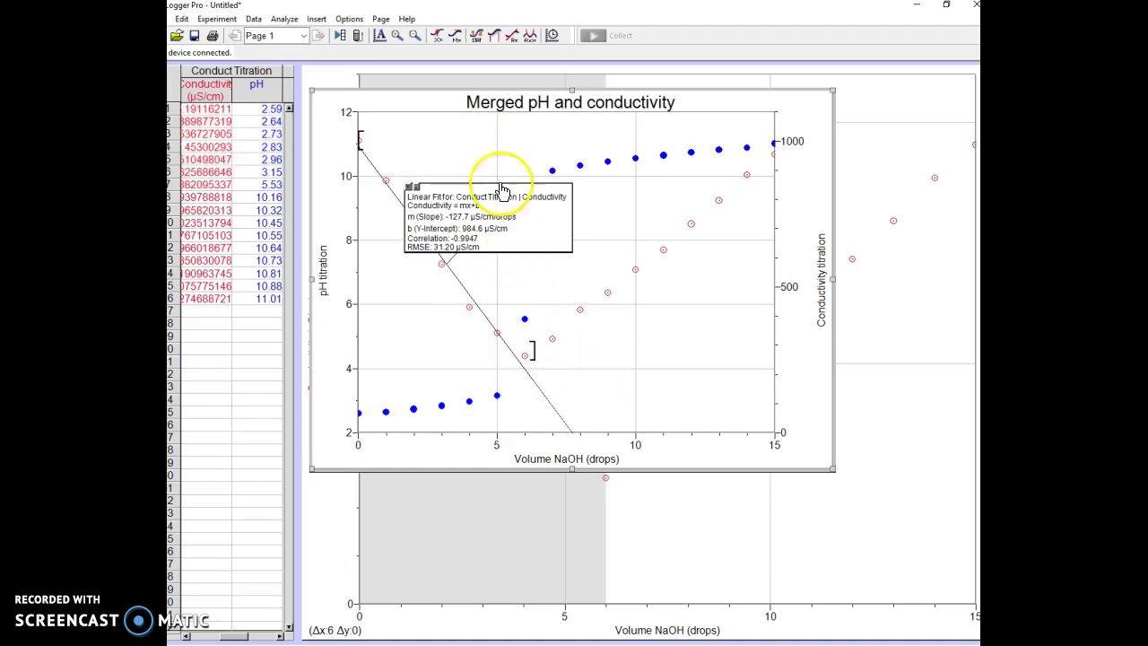
drag(510, 128, 778, 147)
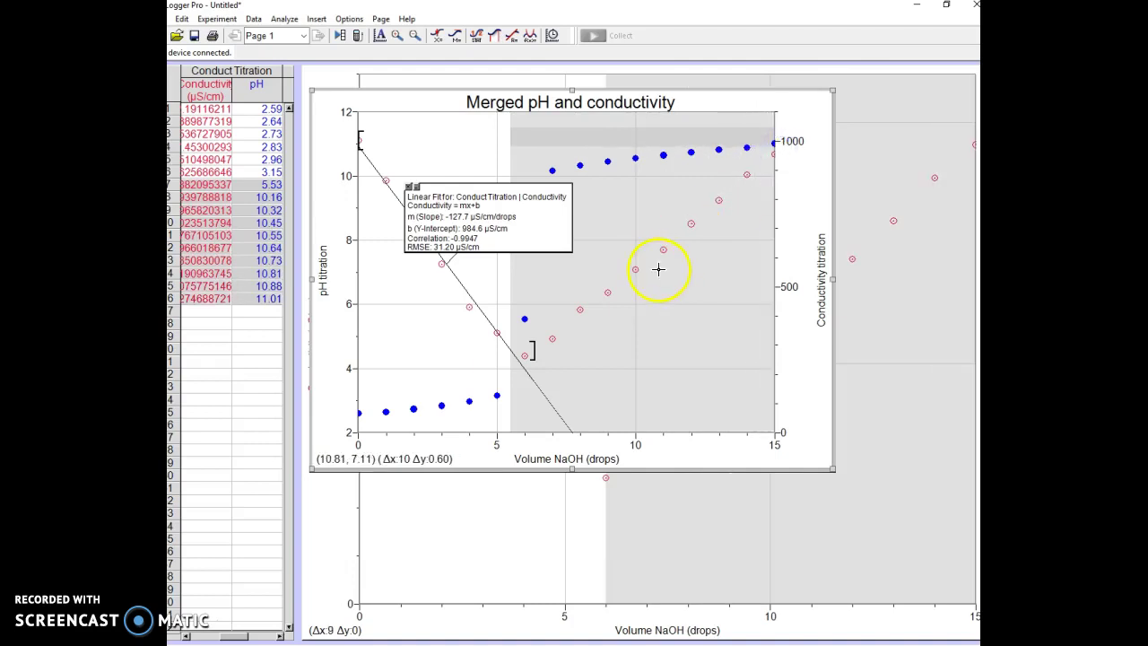
click(513, 36)
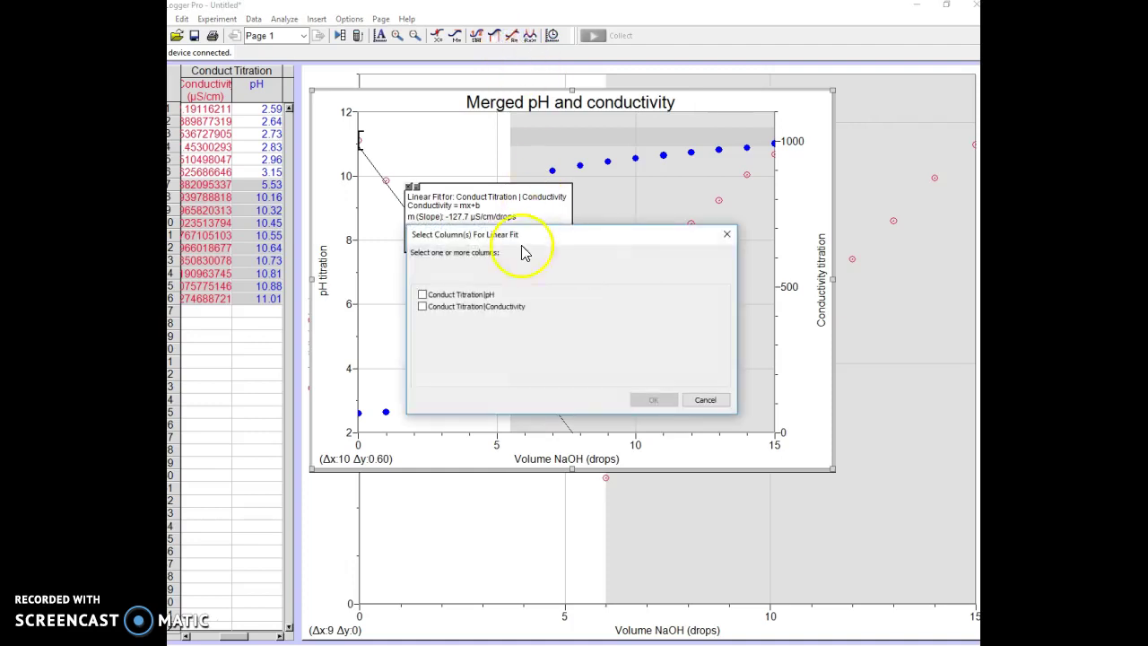
click(423, 307)
click(653, 399)
drag(592, 297, 741, 404)
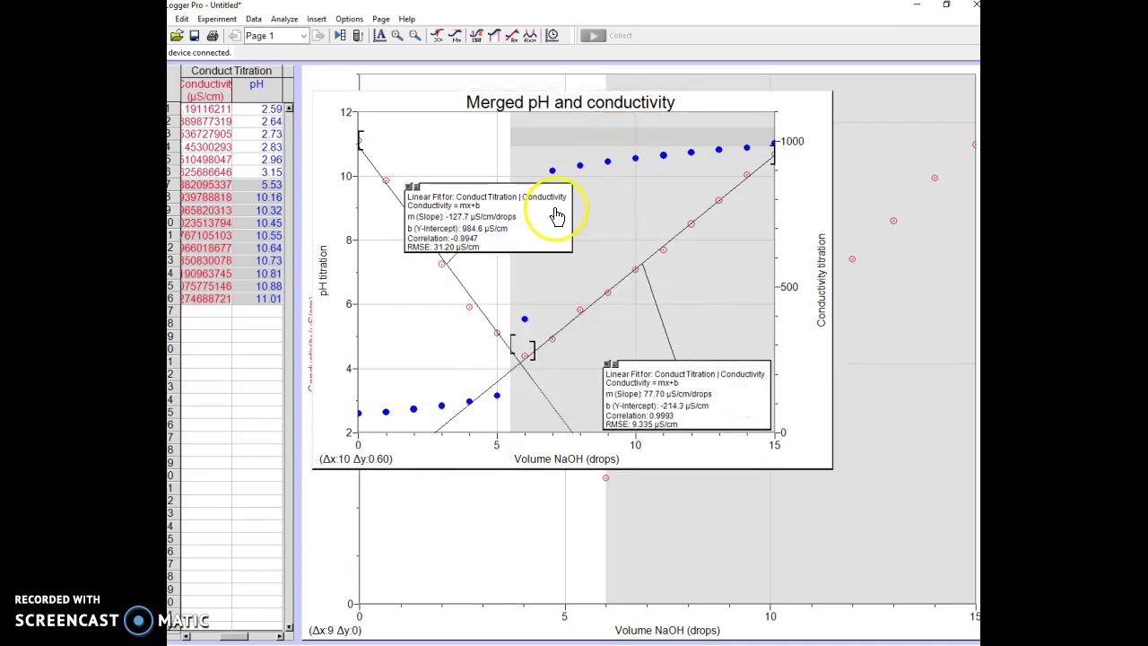
drag(552, 218, 528, 130)
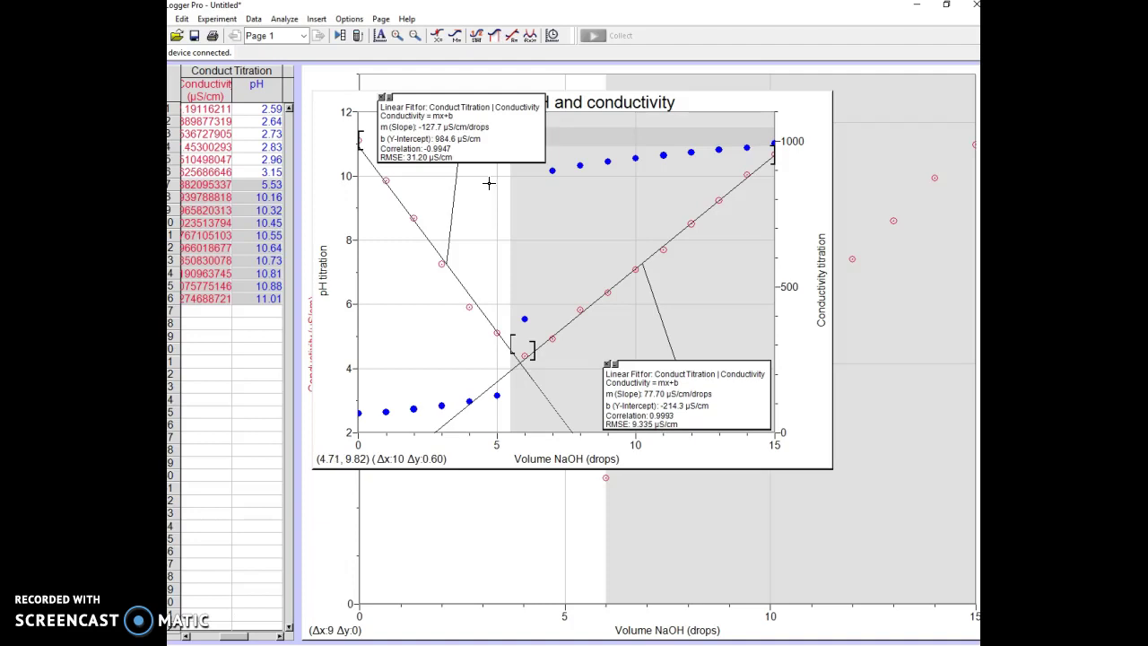
Step: Add a linear fit to the steep pH points from 5 to 7 drops and check where the two conductivity fit lines cross
drag(489, 183, 561, 204)
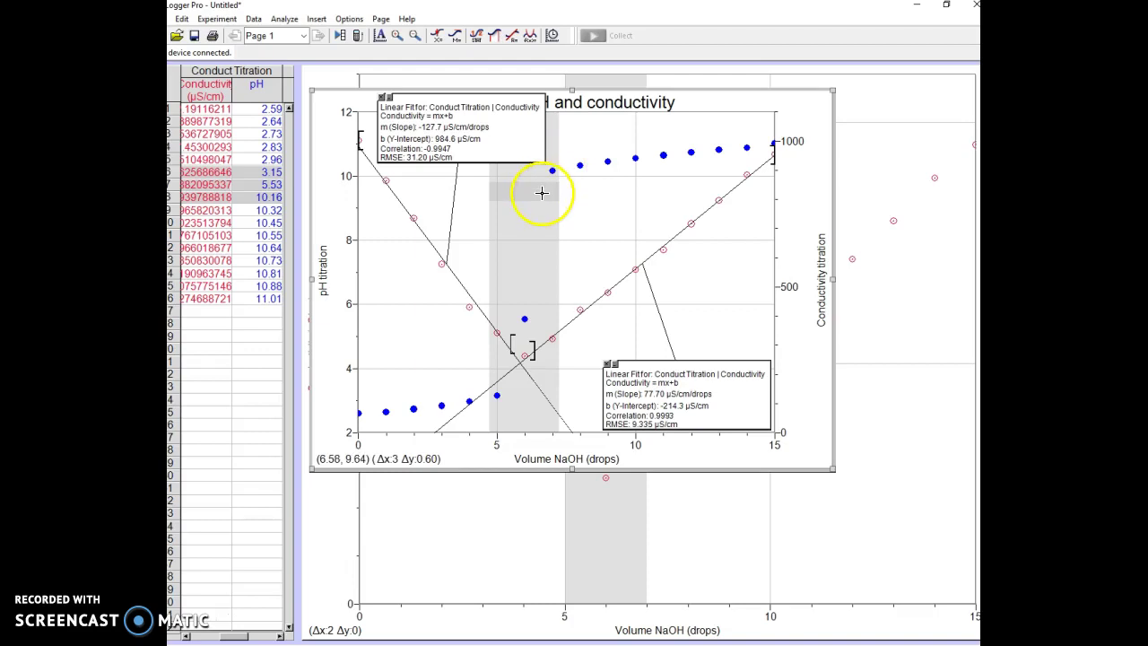
click(512, 37)
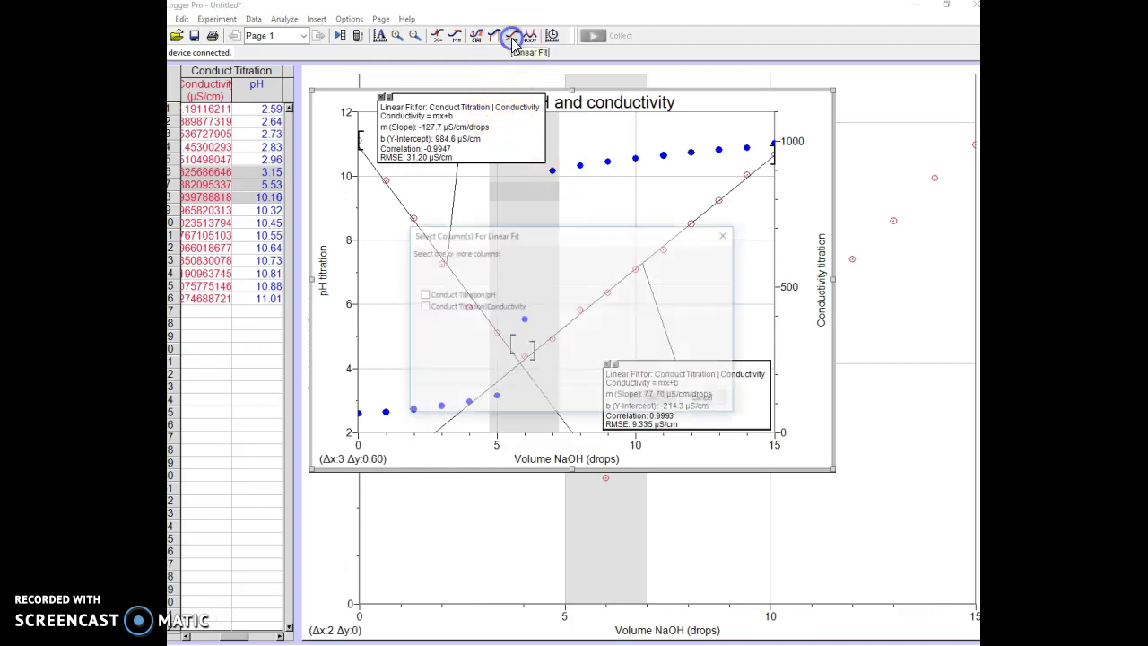
click(424, 296)
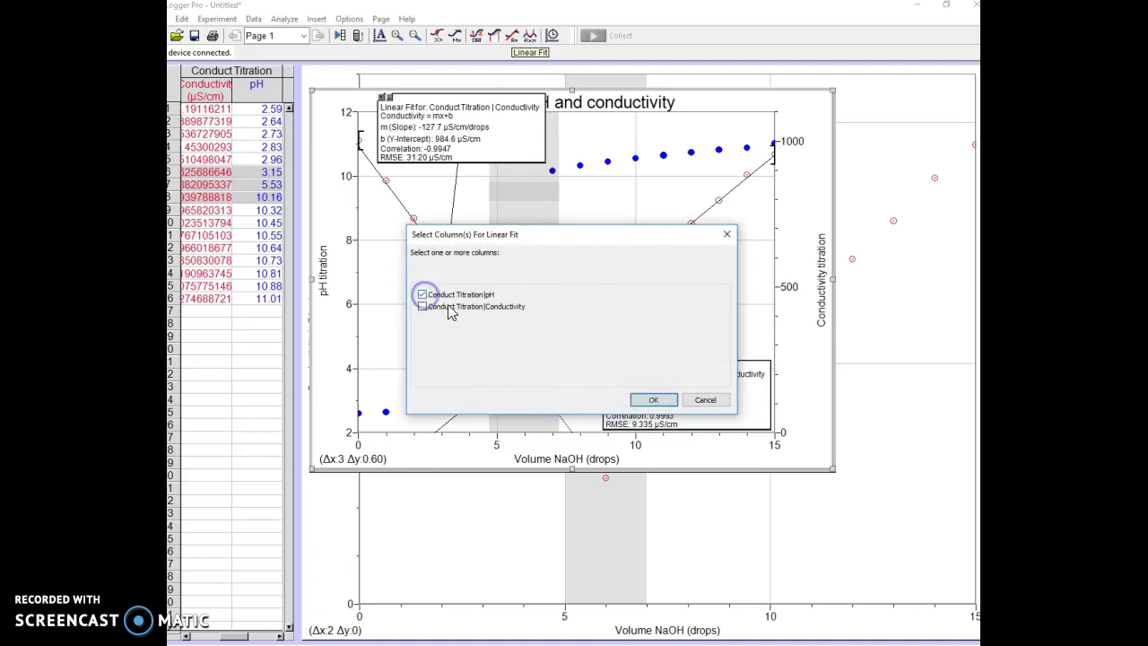
click(654, 401)
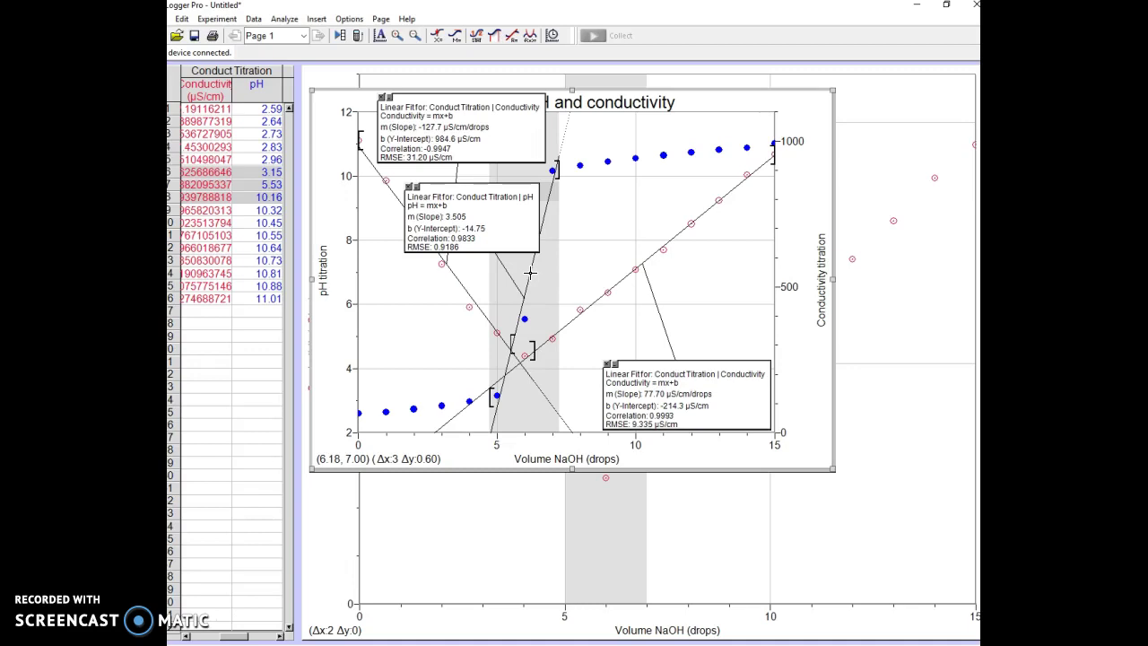
click(520, 362)
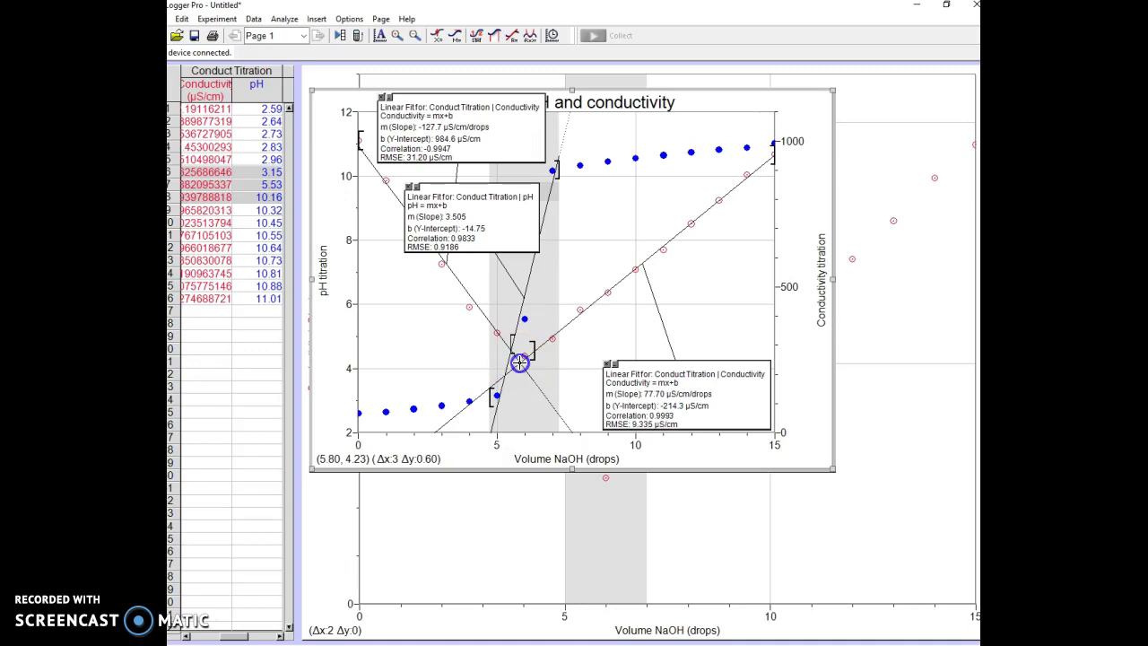